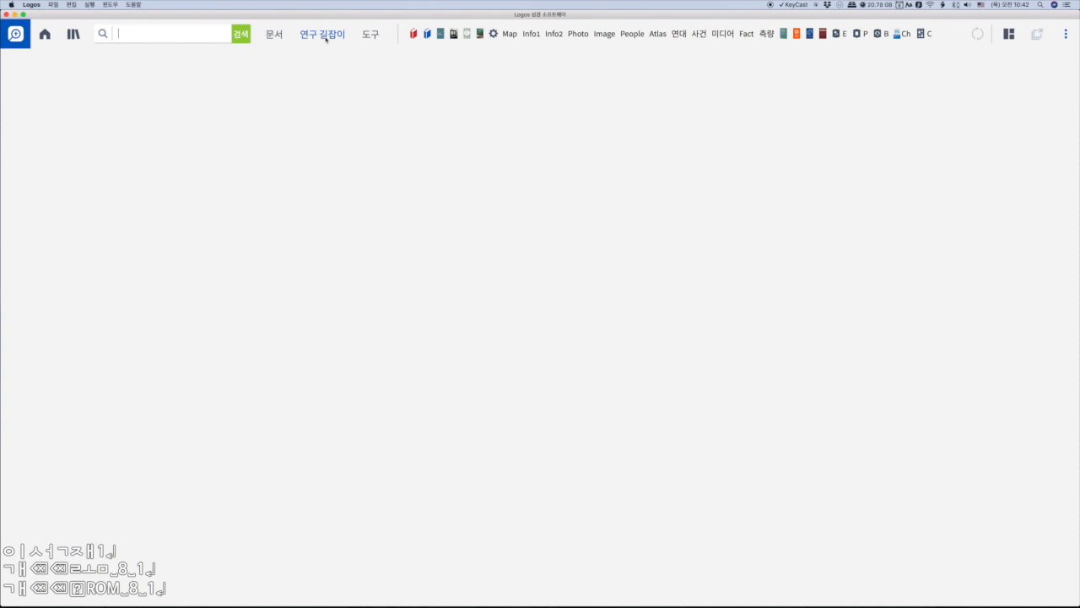
- Open the list of study guides (연구 길잡이) and shrink its window to a narrower size
click(325, 35)
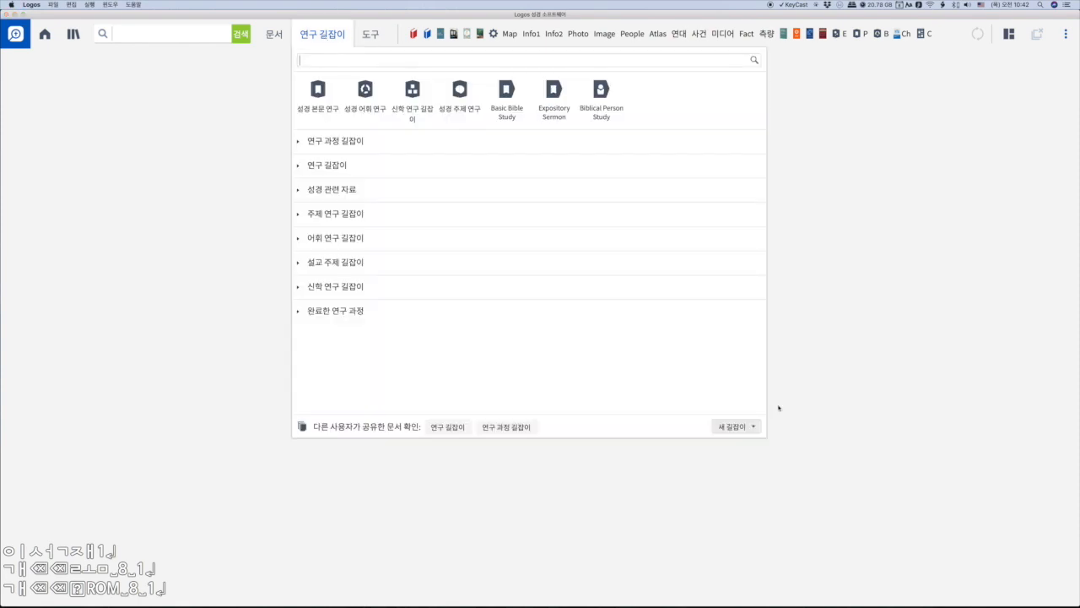
drag(765, 436, 895, 463)
drag(825, 460, 680, 428)
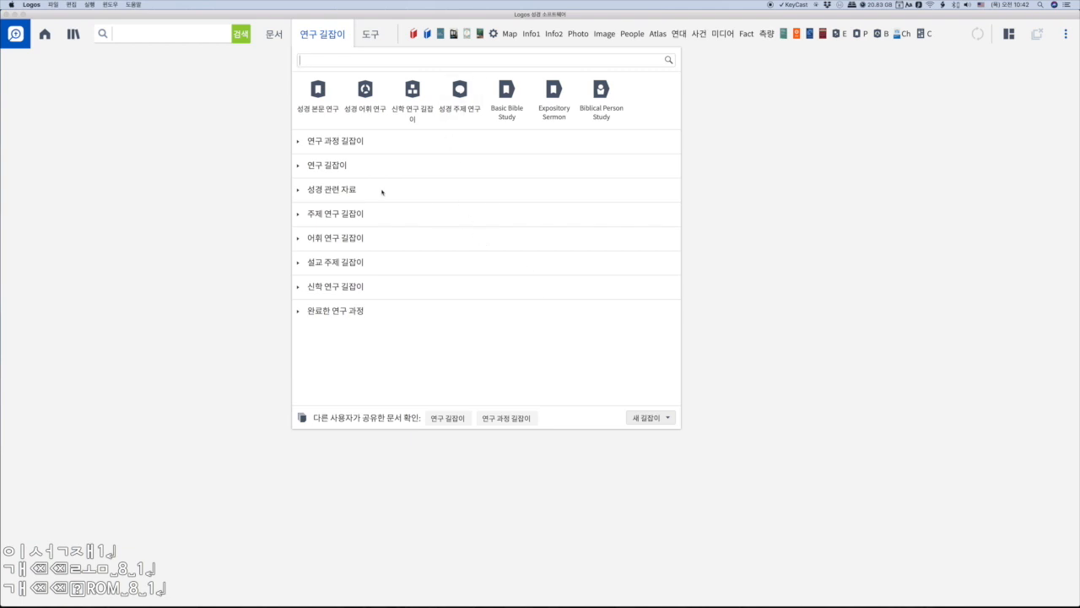
- Expand the 연구 길잡이 section and pin the 원문 주해 guide to the top of the guides list
click(298, 167)
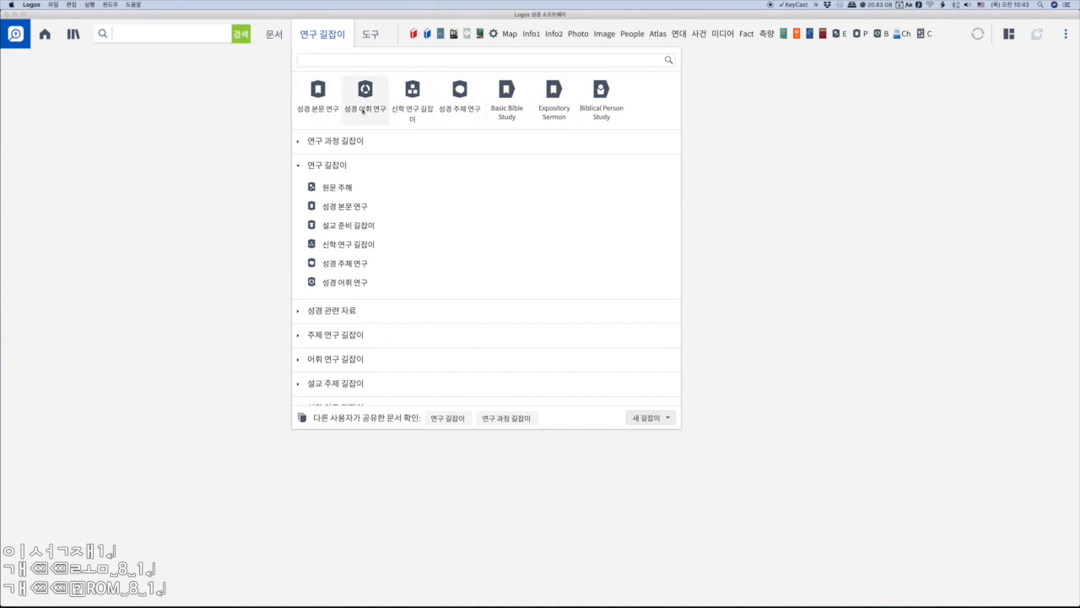
right_click(339, 190)
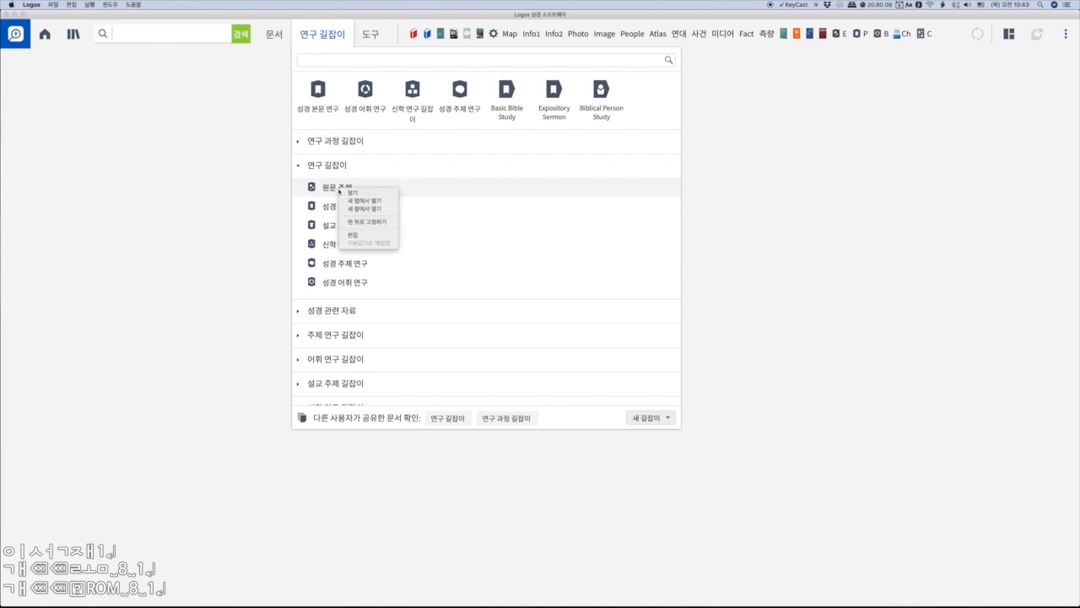
click(369, 223)
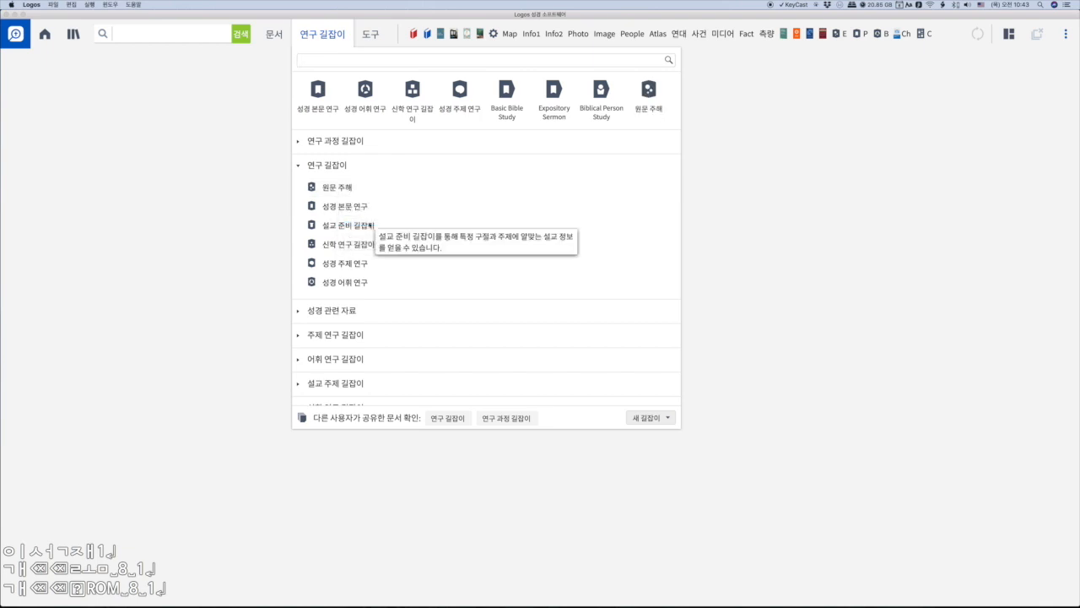
- Unpin the 원문 주해 guide from the top of the guides list
mouse_move(648, 100)
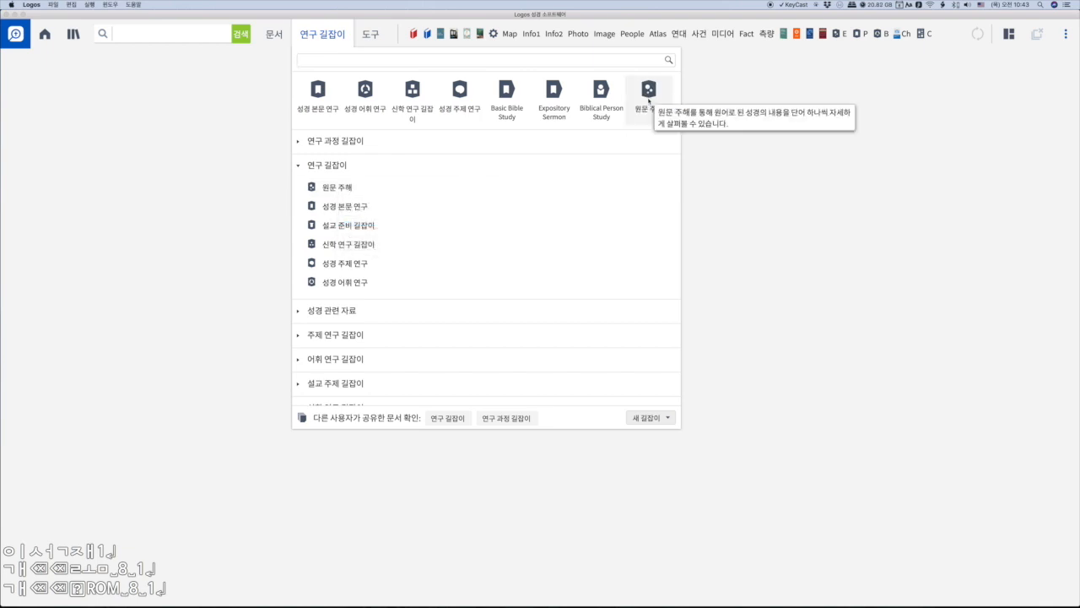
right_click(648, 100)
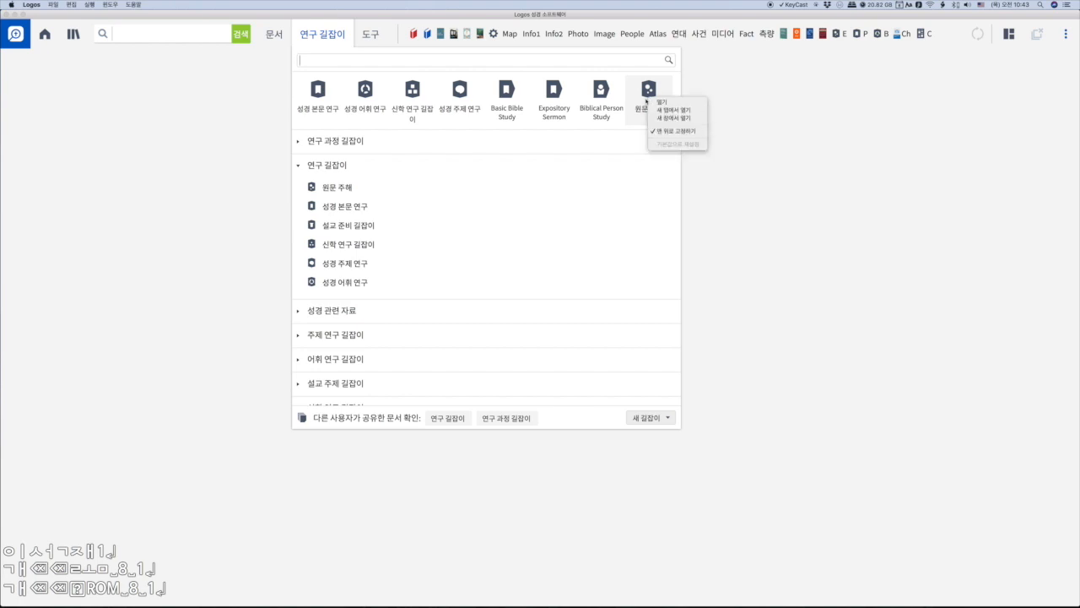
click(663, 137)
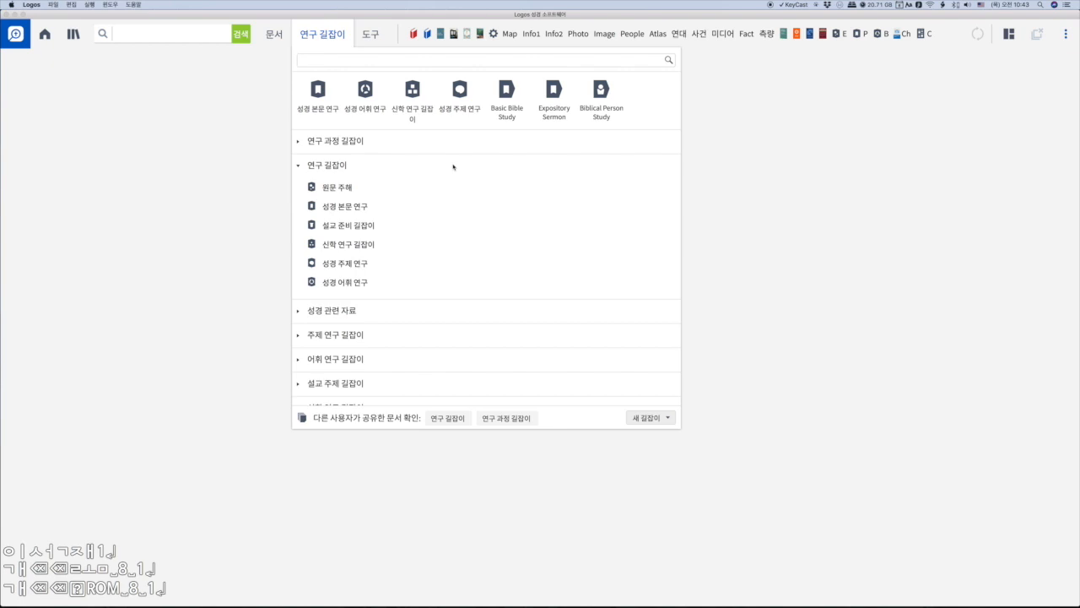
- Search the study guides list for 어휘
mouse_move(423, 189)
click(405, 62)
text(dj)
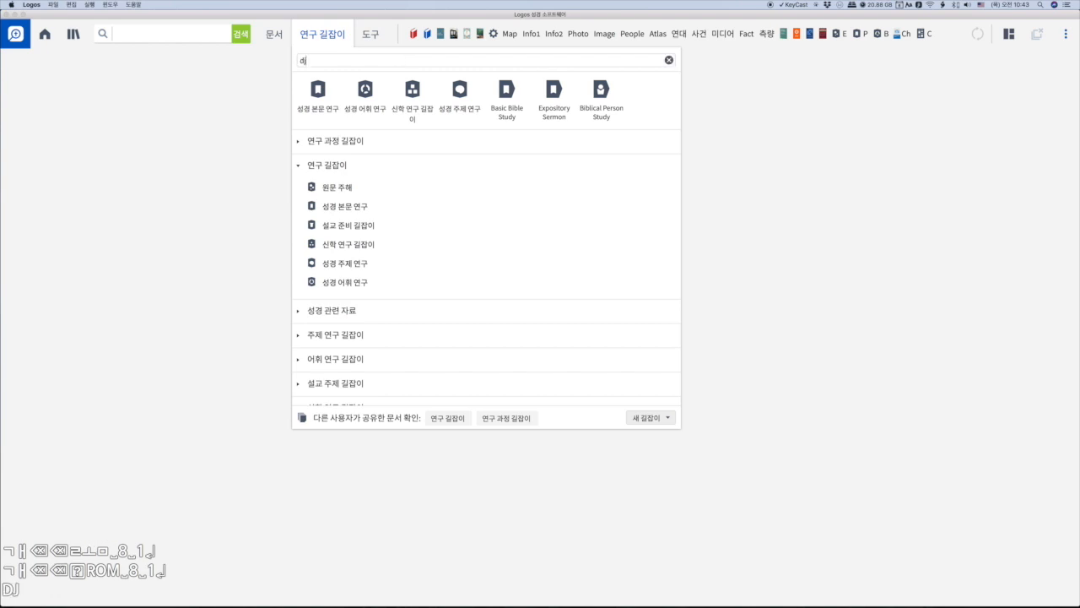
key(BackSpace)
key(BackSpace)
text(어휘)
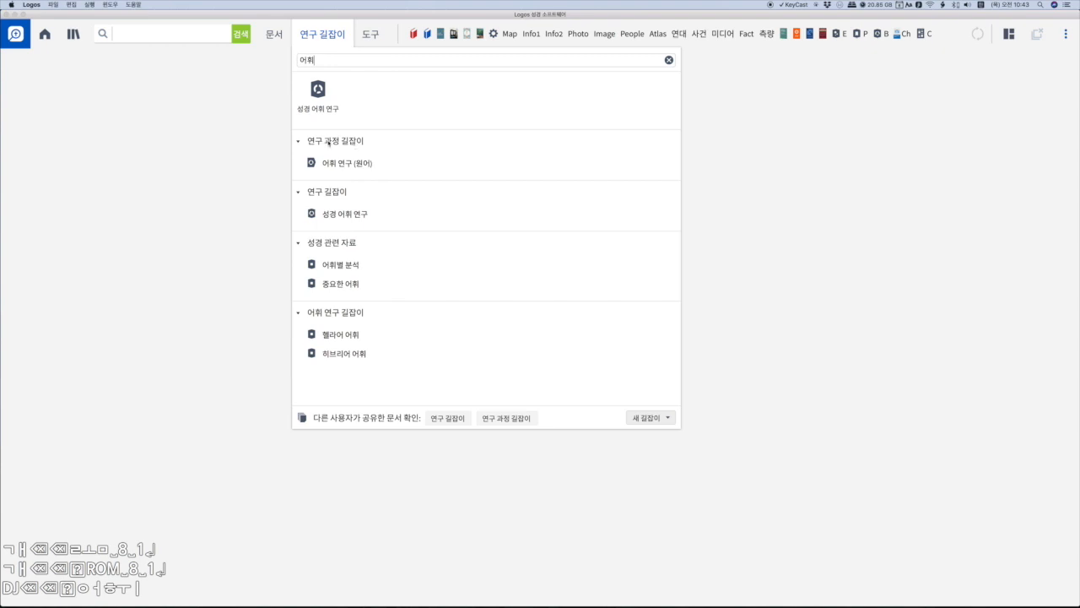
- Run the 성경 어휘 연구 guide for the word ἀγαπάω and close it again
click(342, 214)
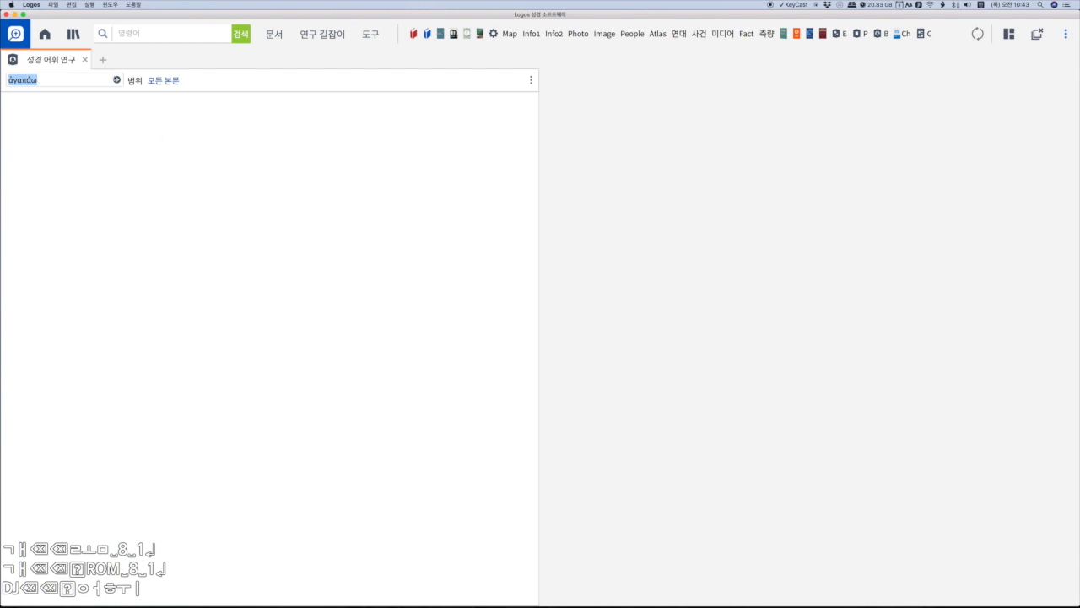
click(117, 81)
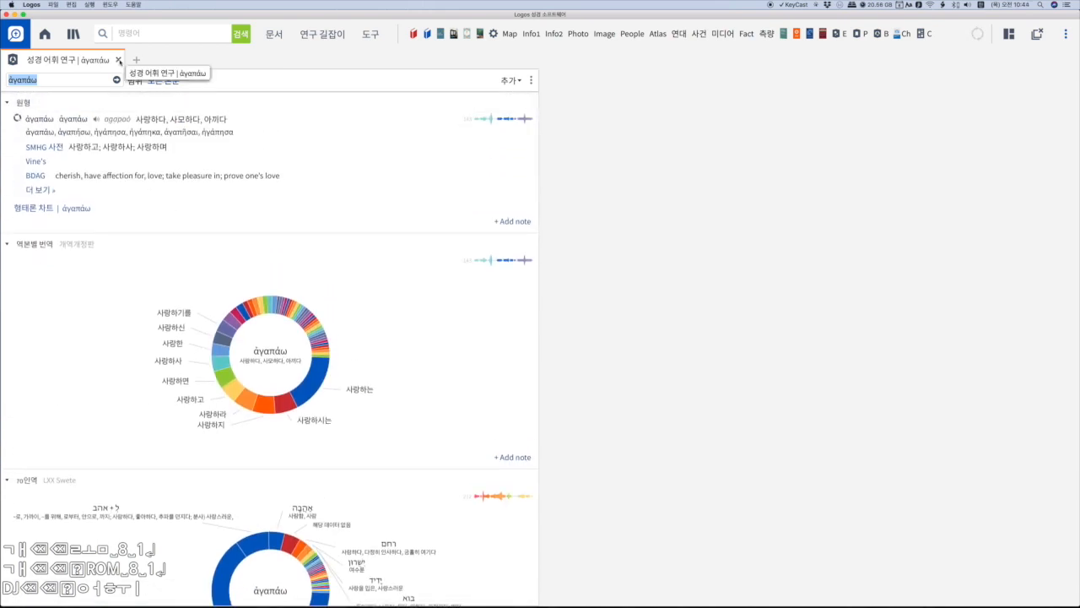
click(119, 60)
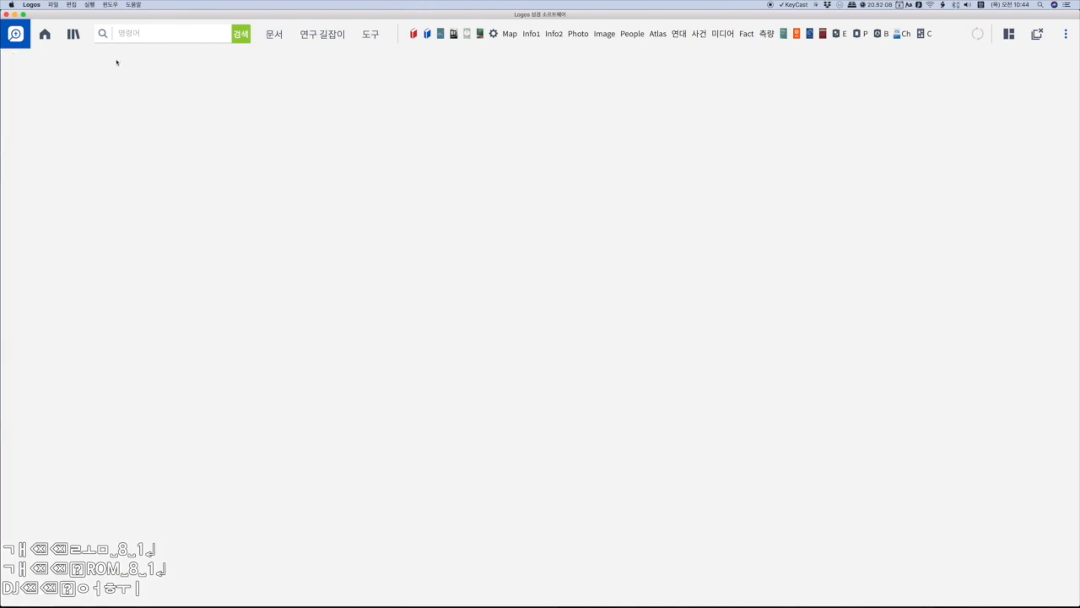
- Examine the 성경 관련 자료 section of the study guides list and the options for creating a new guide
click(323, 34)
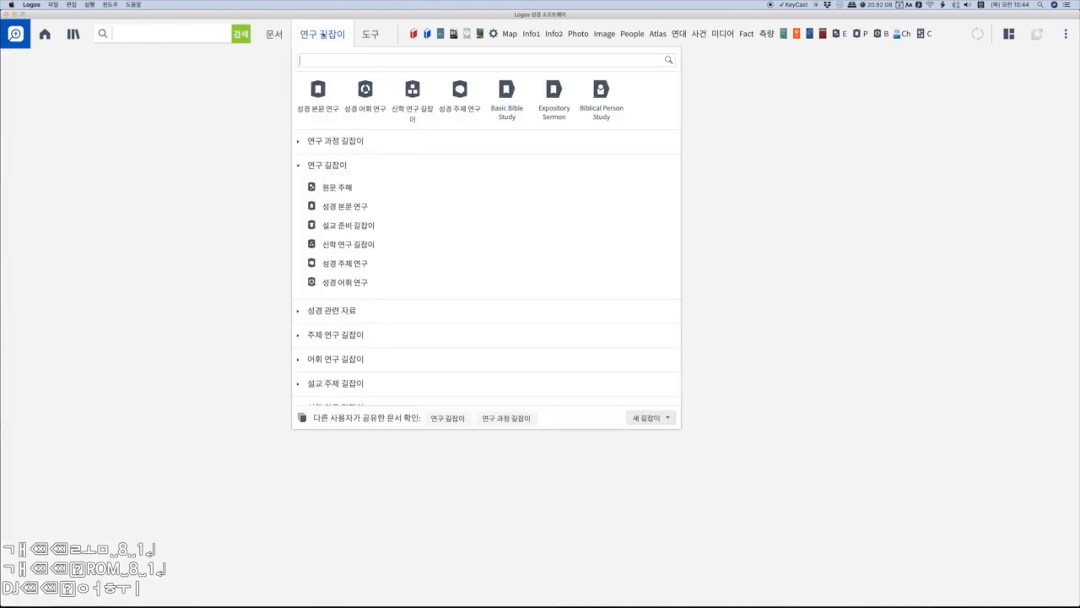
click(299, 314)
scroll(356, 333, down, 10)
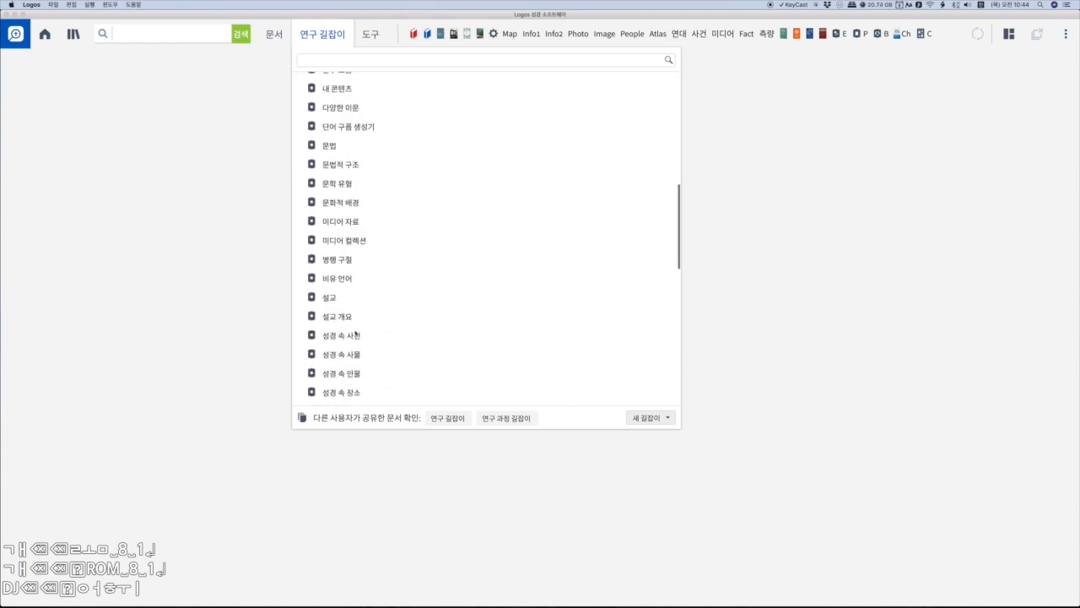
scroll(355, 333, down, 10)
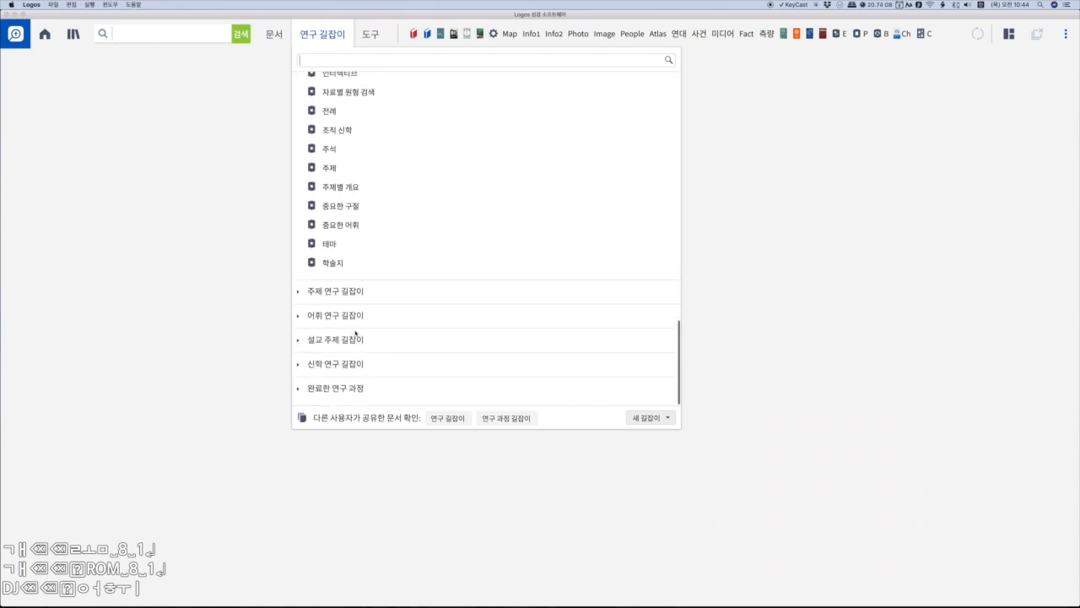
scroll(355, 334, up, 20)
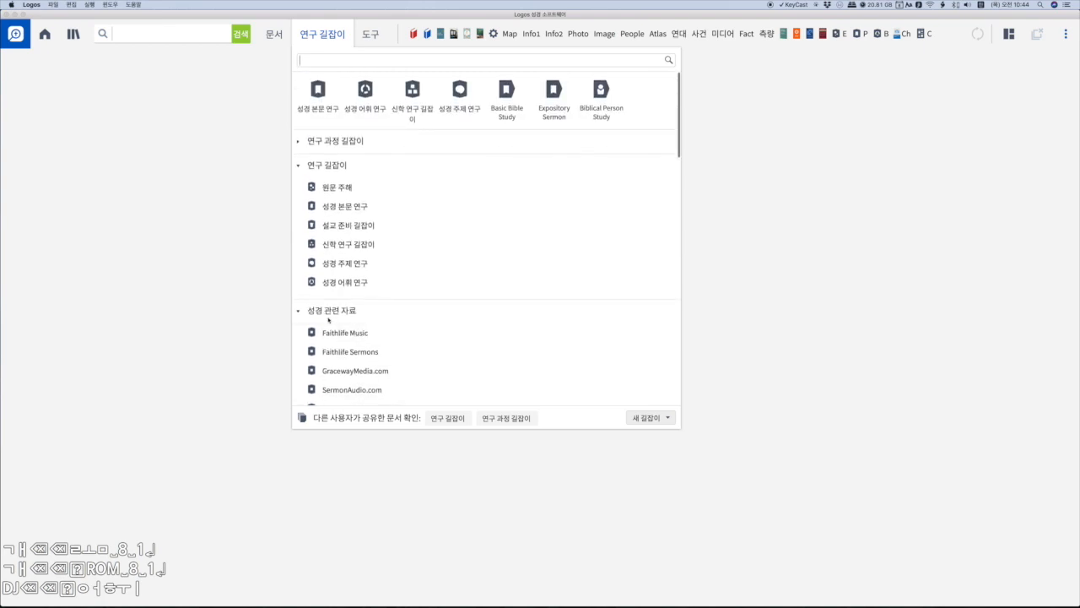
click(299, 310)
click(299, 167)
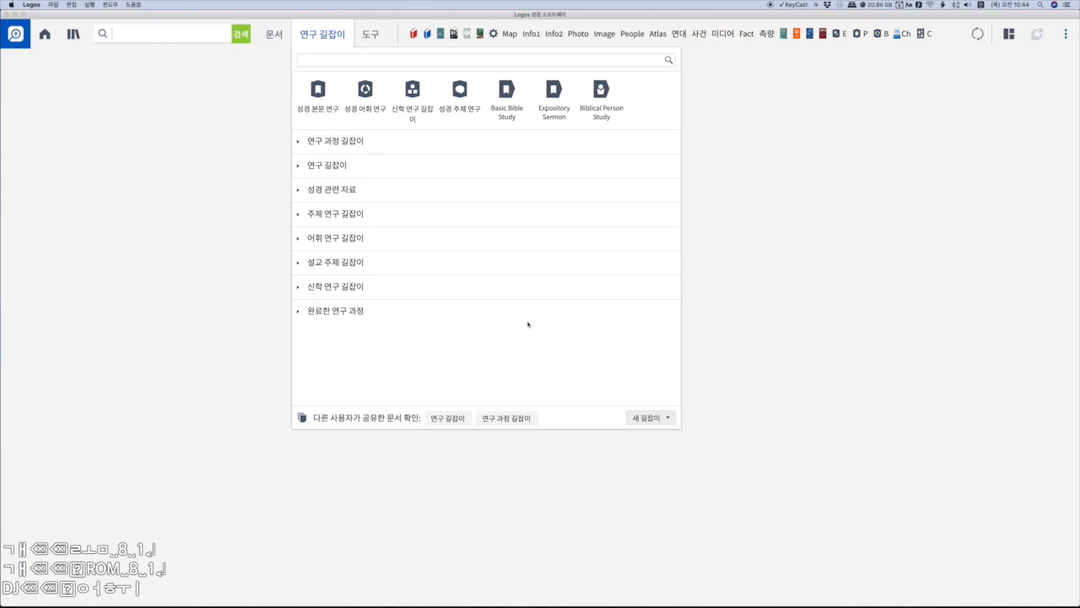
click(667, 419)
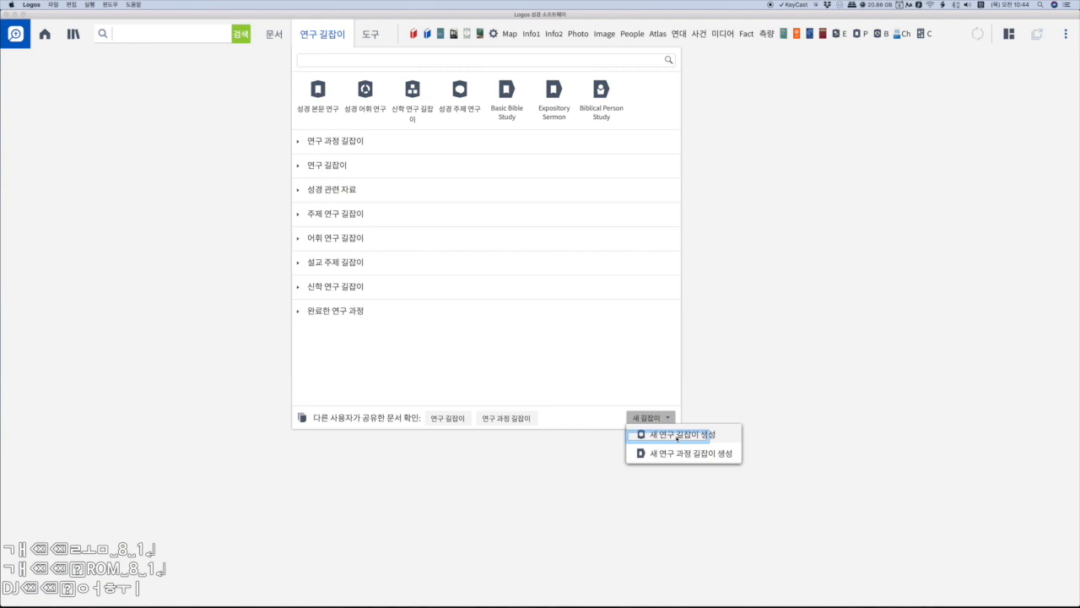
click(592, 393)
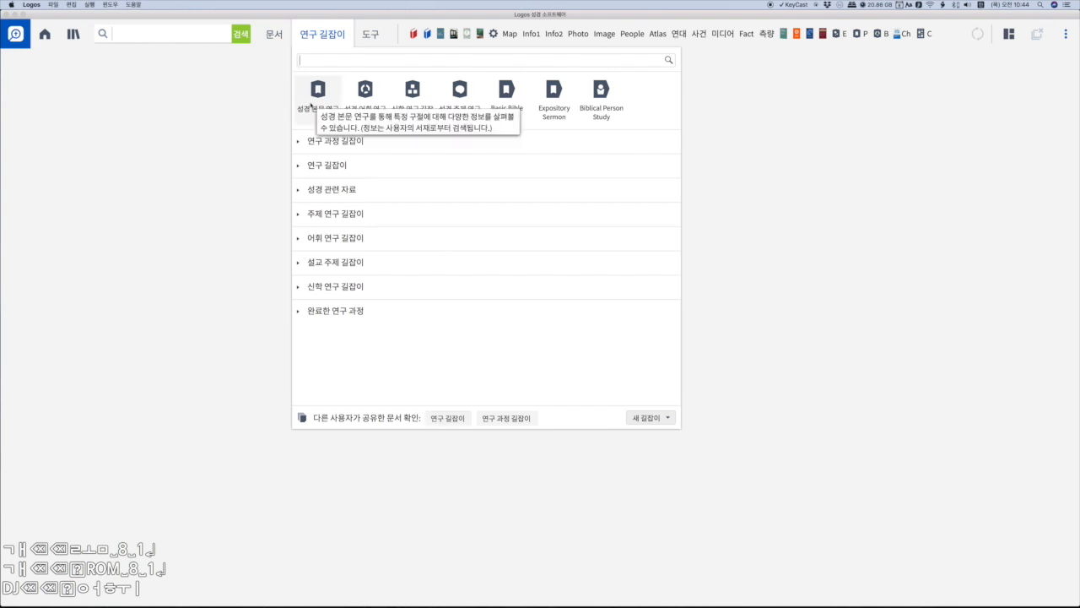
- Open the 성경 본문 연구 guide and run it for the passage 롬 8 1
click(326, 102)
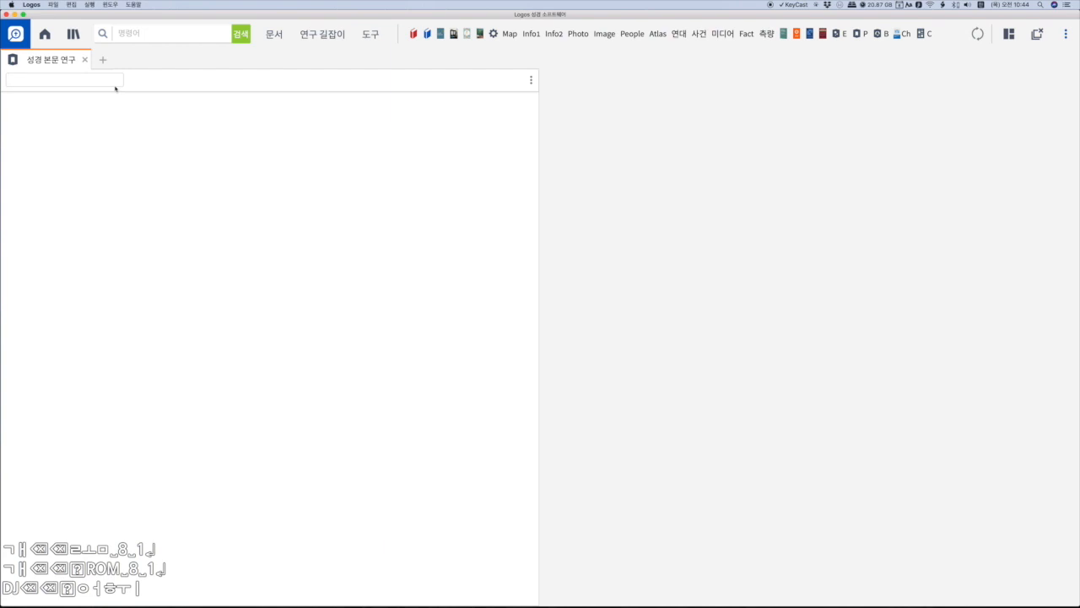
text(개)
key(BackSpace)
key(BackSpace)
text(롬 )
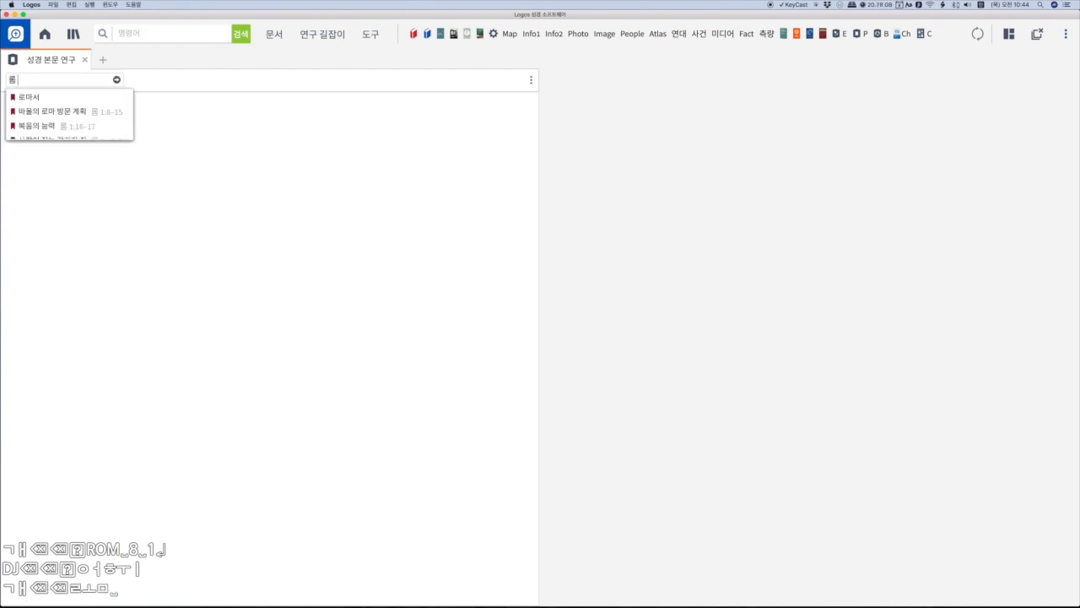
text(8 1)
key(Return)
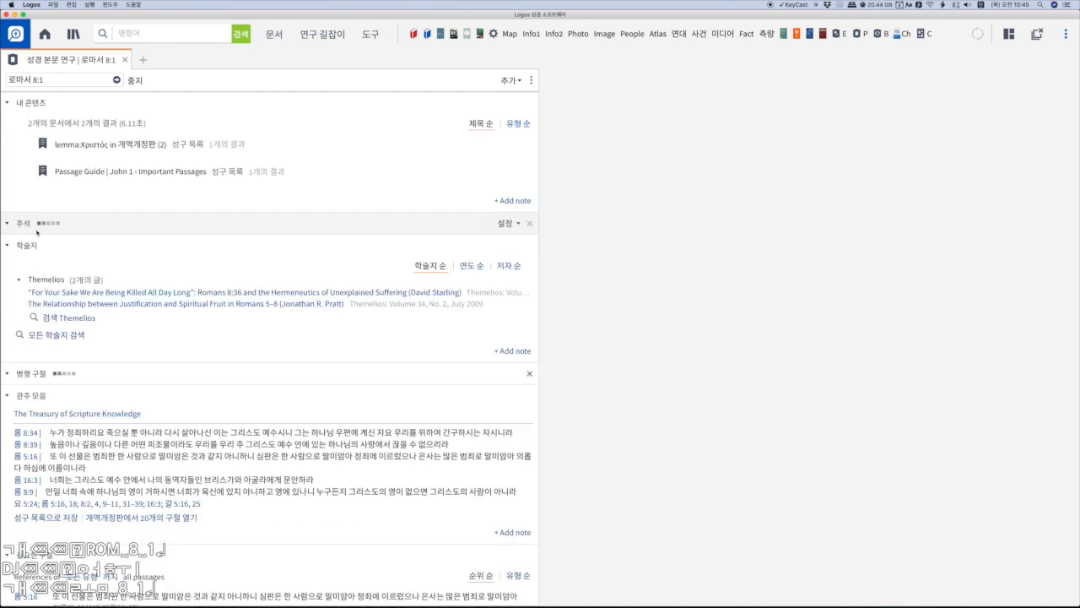
- Collapse all sections of the 로마서 8:1 passage guide and look through its section headings
right_click(36, 102)
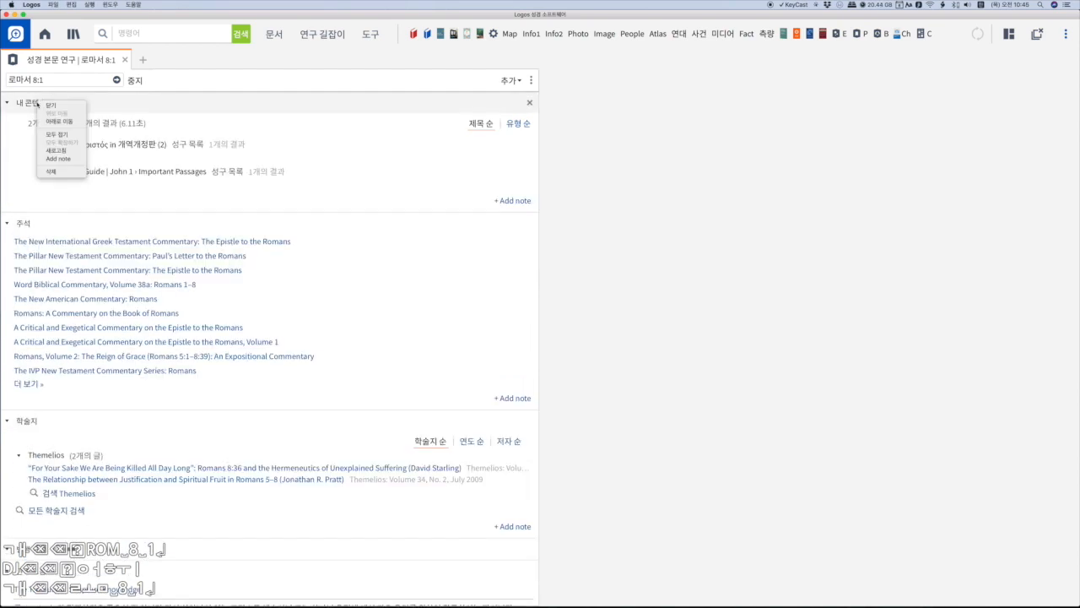
click(53, 134)
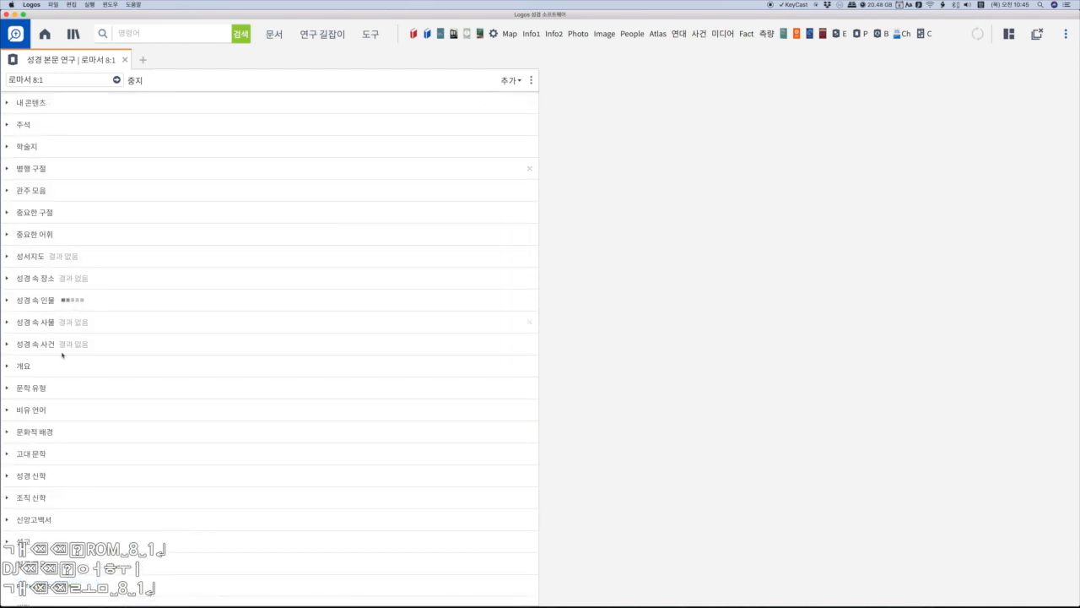
scroll(75, 405, down, 2)
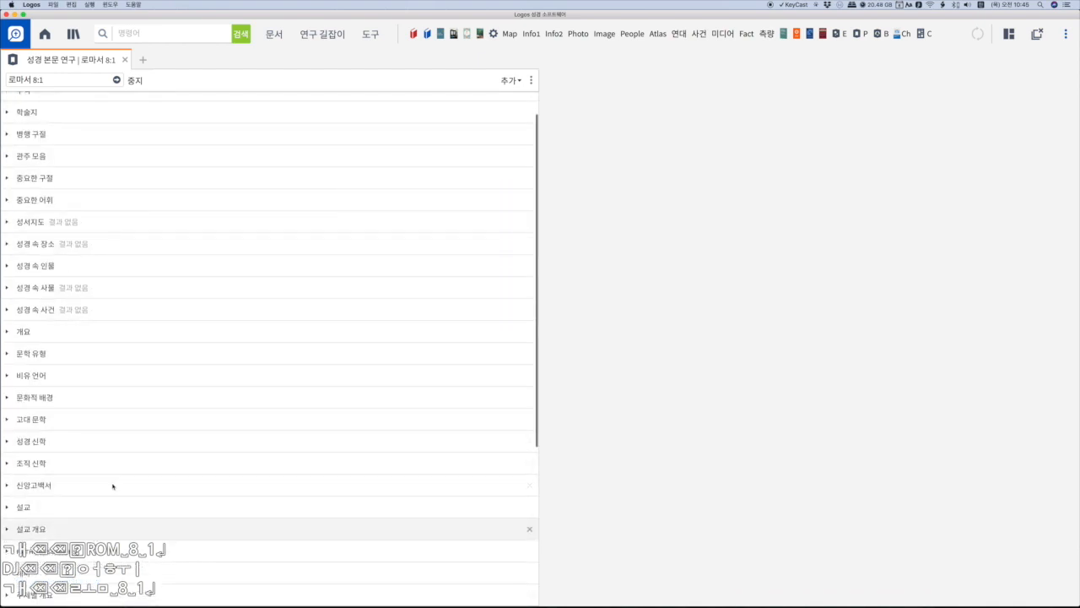
scroll(106, 498, down, 3)
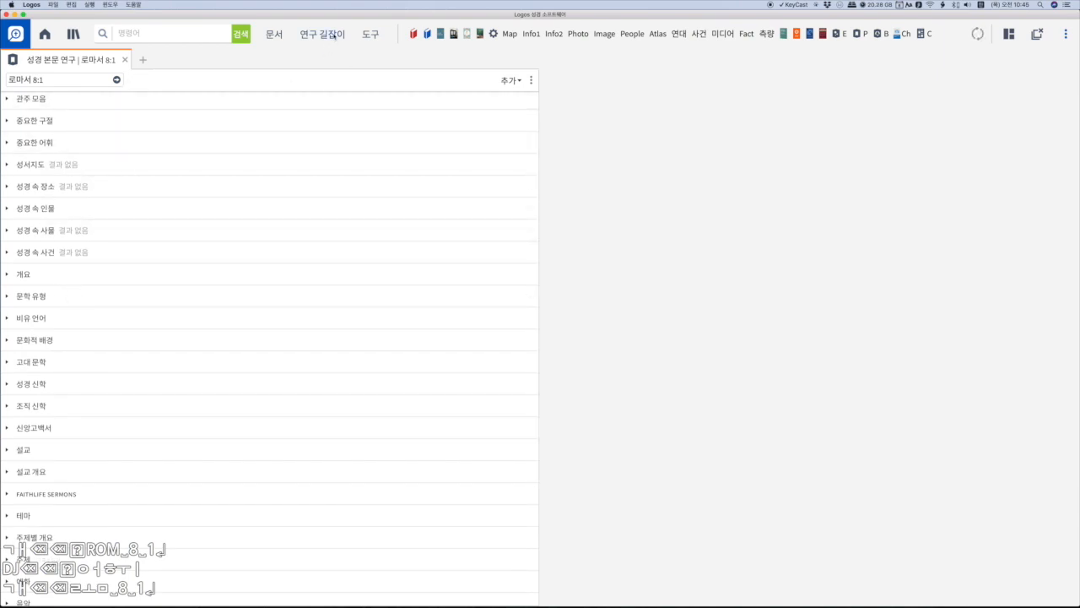
- Open the 성경 본문 연구 guide for editing and move the 병행 구절 section above 학술지
click(532, 81)
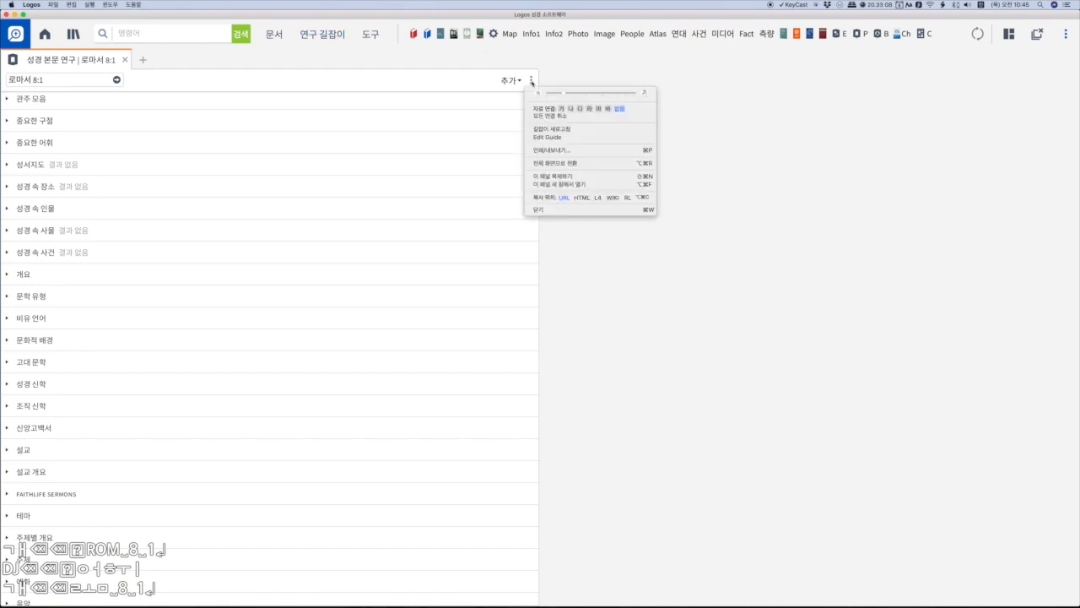
click(560, 139)
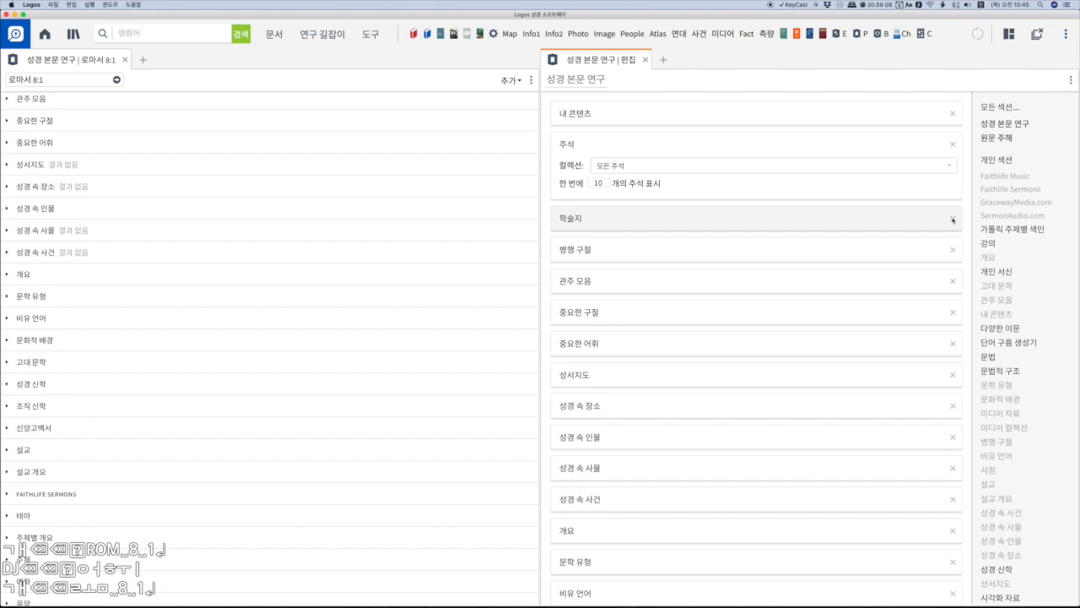
drag(812, 254, 812, 222)
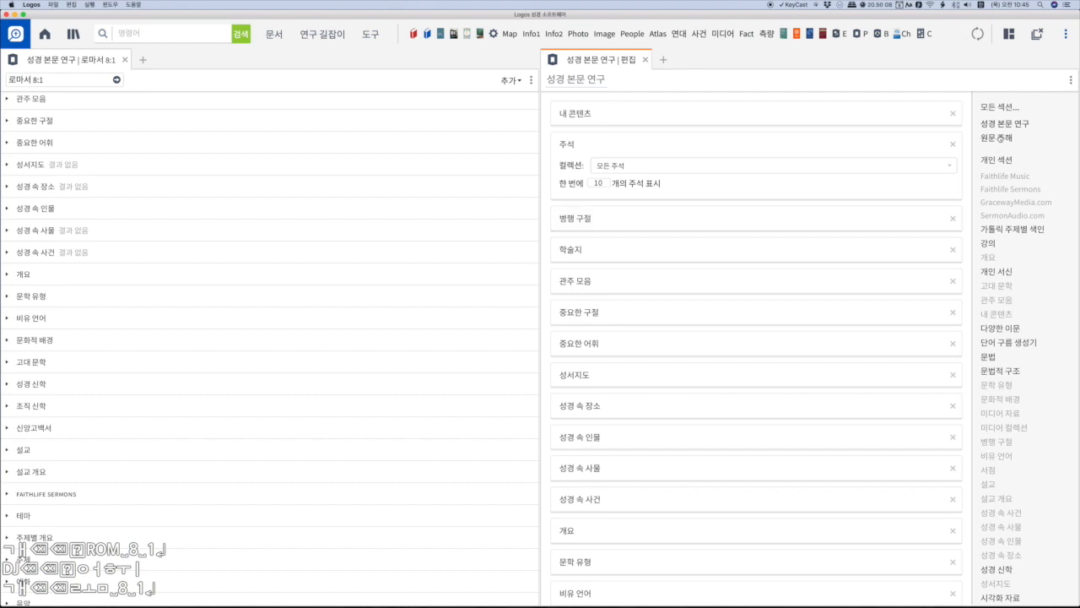
- Move the 시각화 자료 section above 서점 in the guide being edited
scroll(999, 244, down, 6)
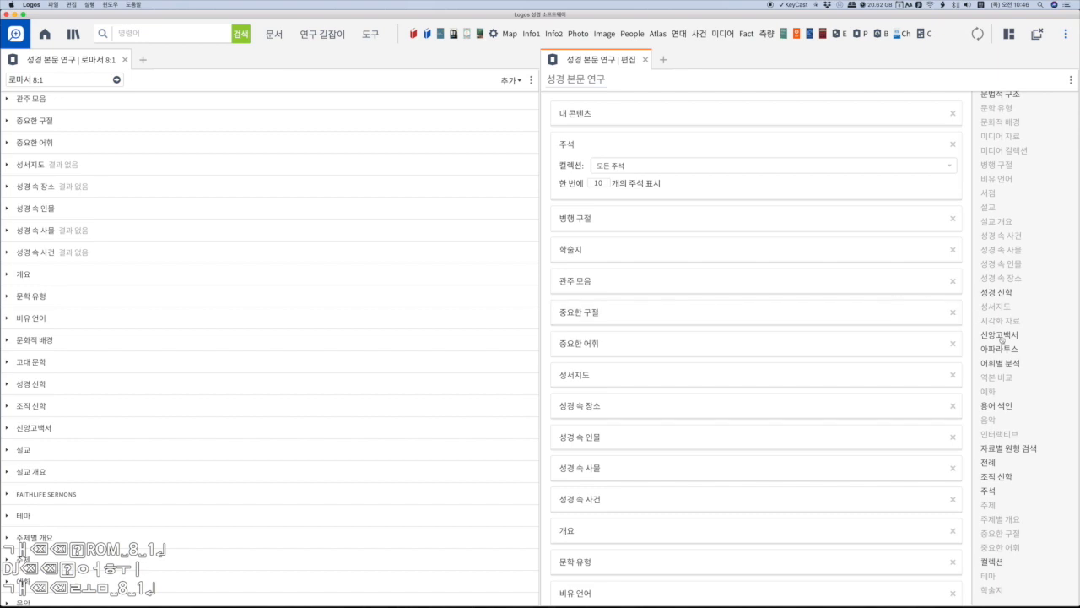
scroll(731, 368, down, 15)
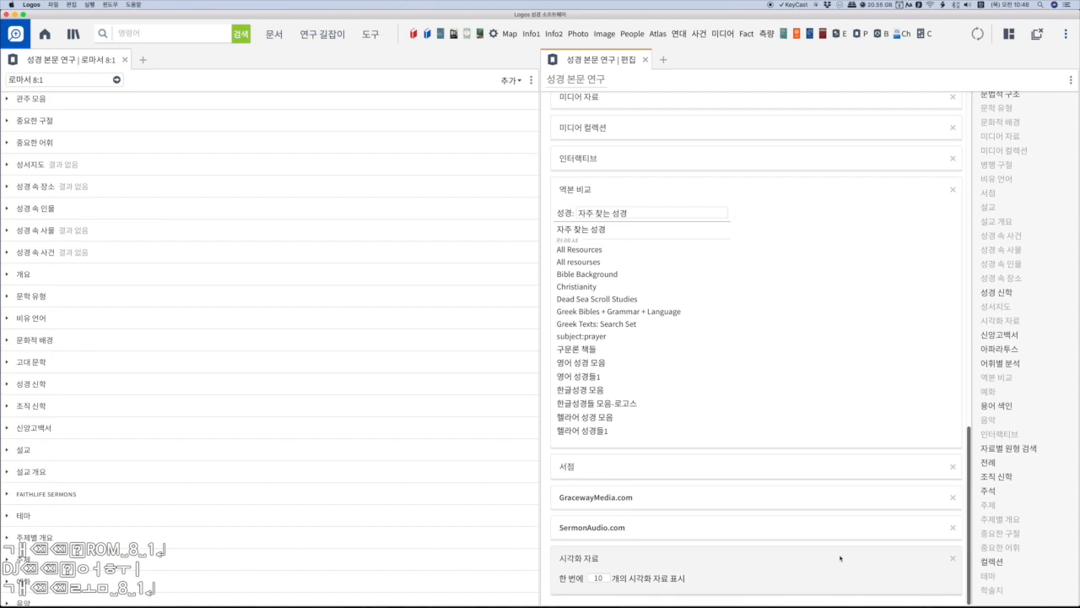
drag(838, 560, 624, 453)
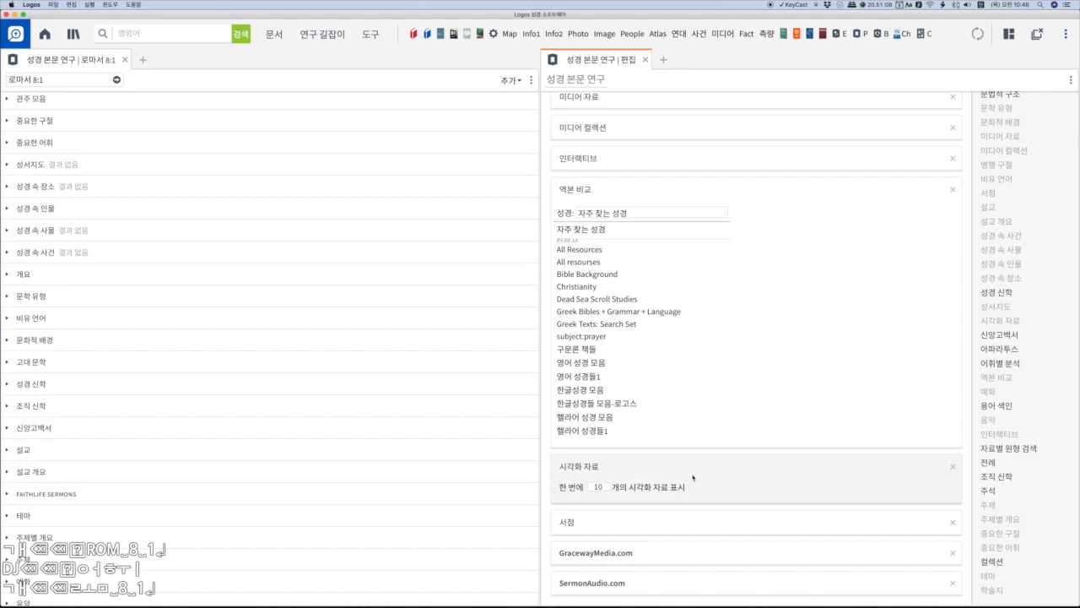
scroll(840, 472, up, 10)
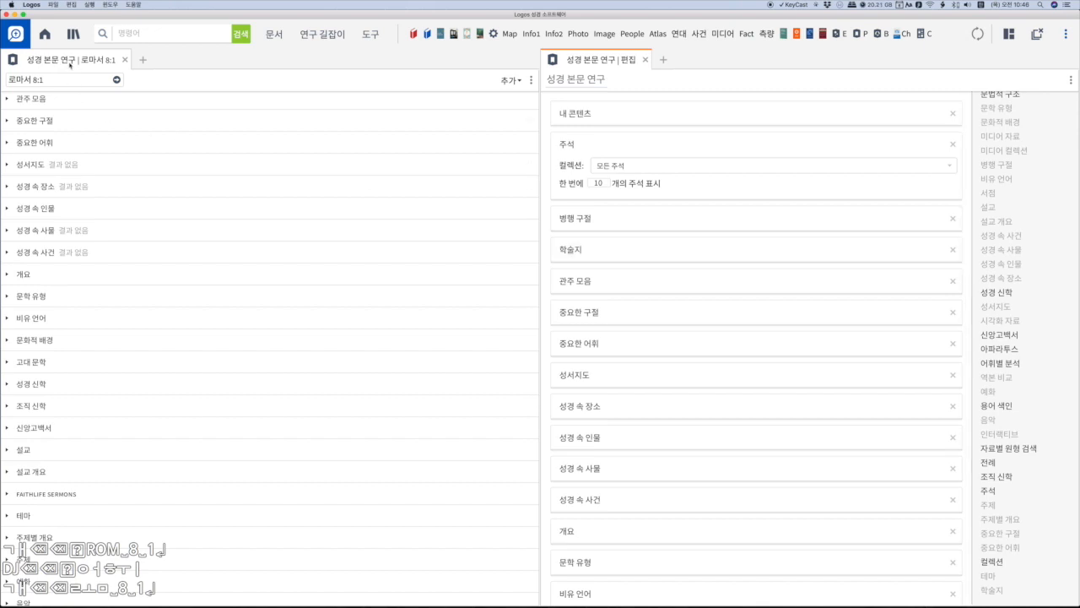
click(311, 36)
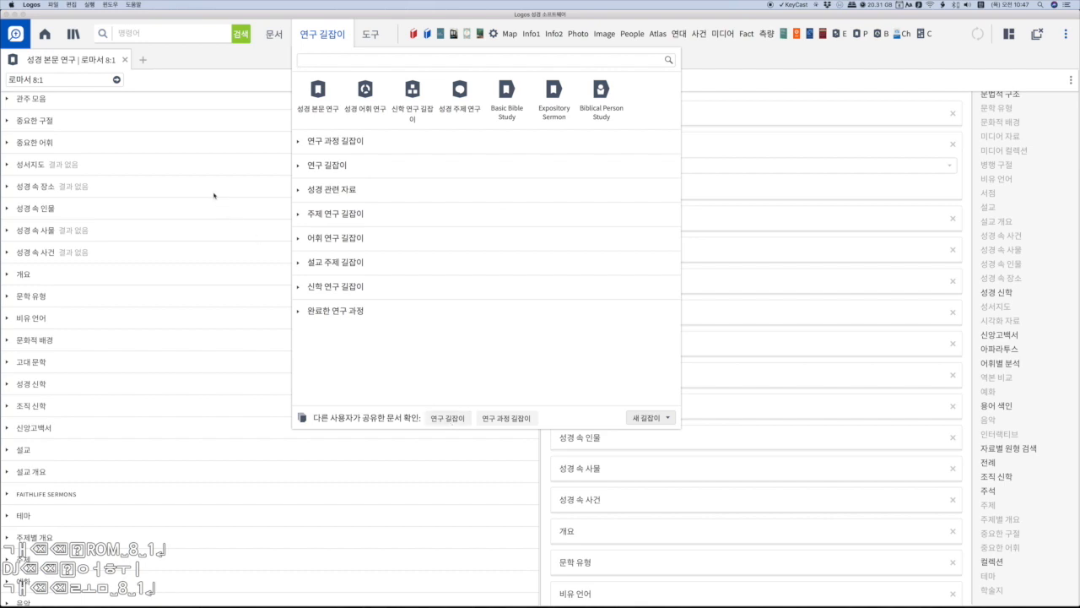
click(114, 128)
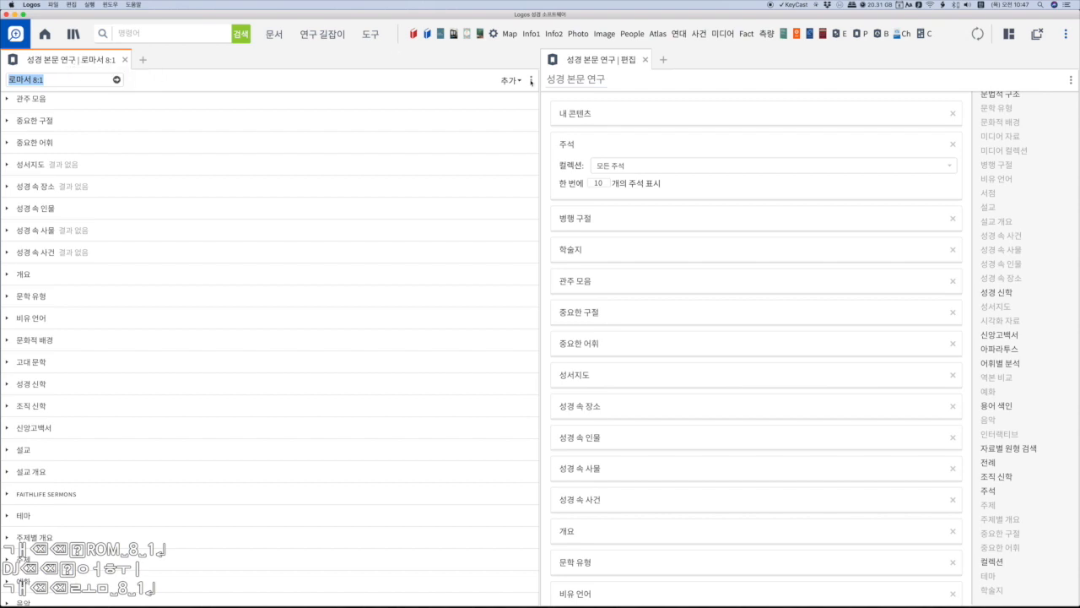
click(531, 80)
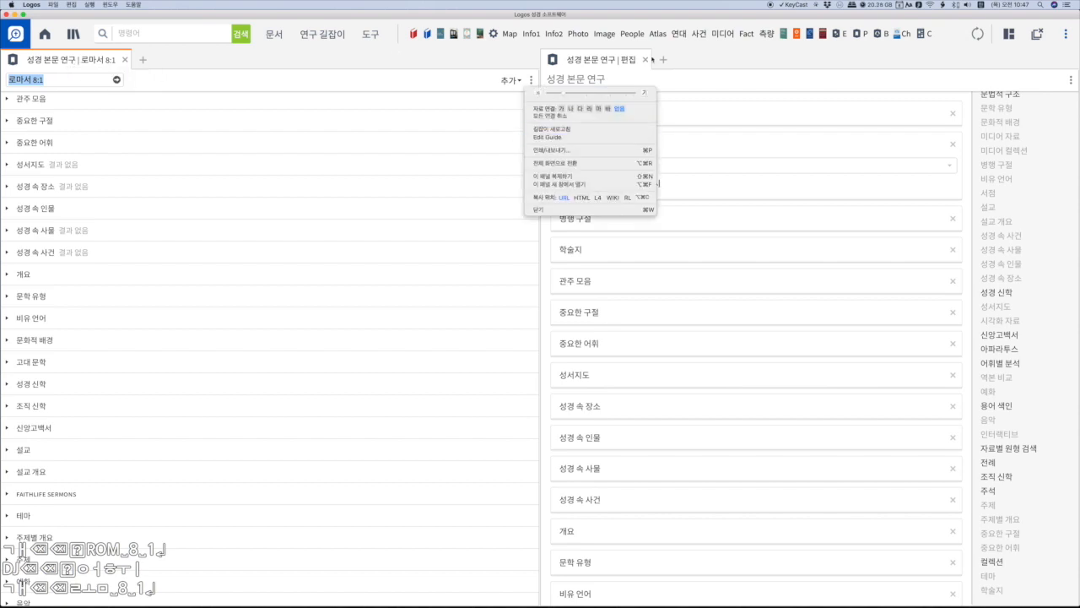
click(631, 59)
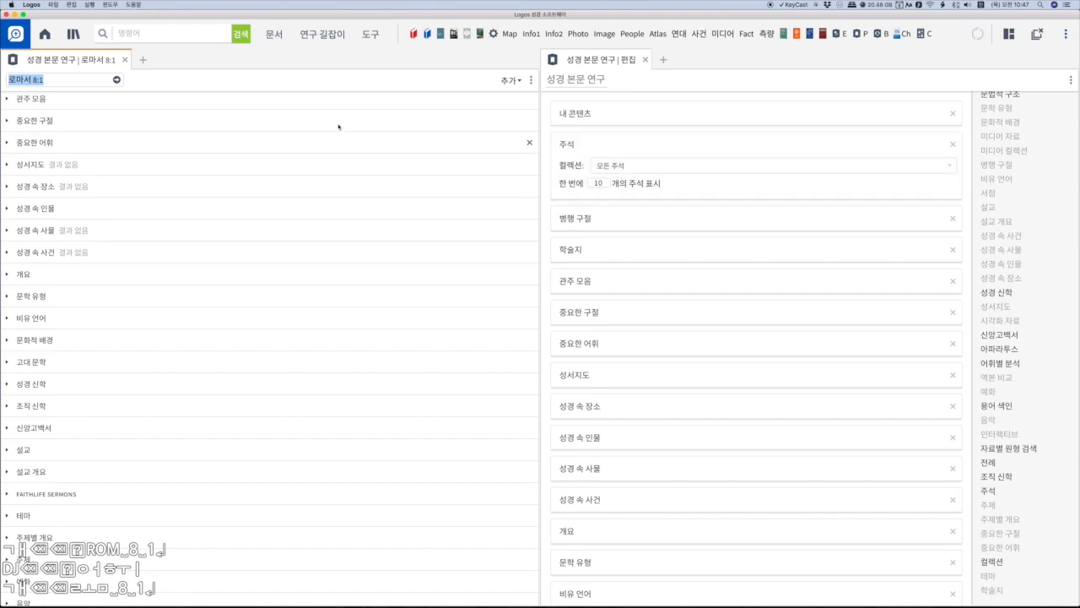
- Create a new study guide with 새 연구 길잡이 생성 and look through the sections available for it
click(323, 35)
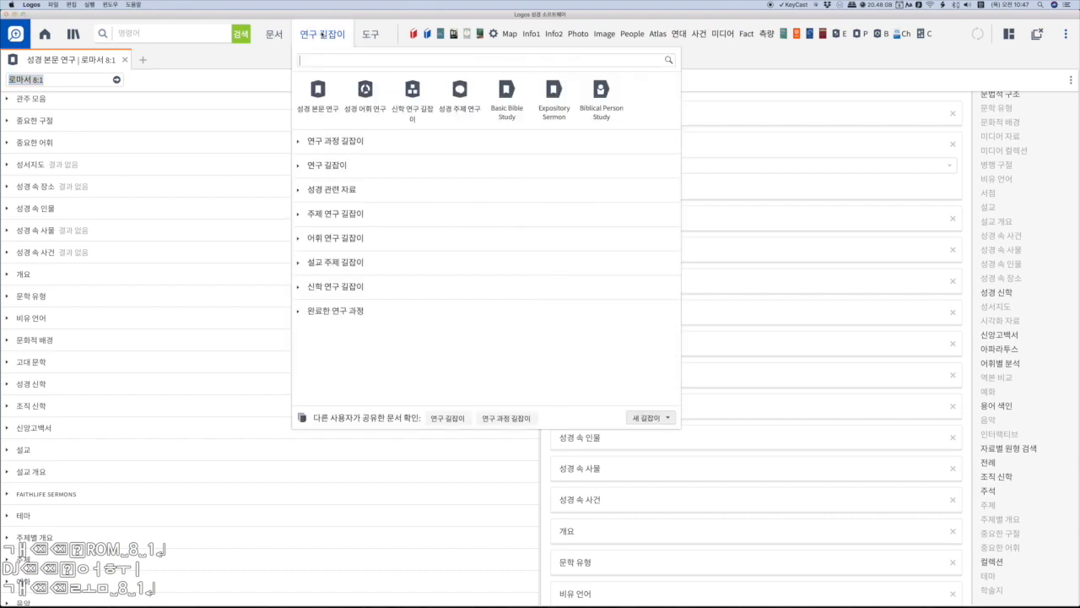
click(668, 418)
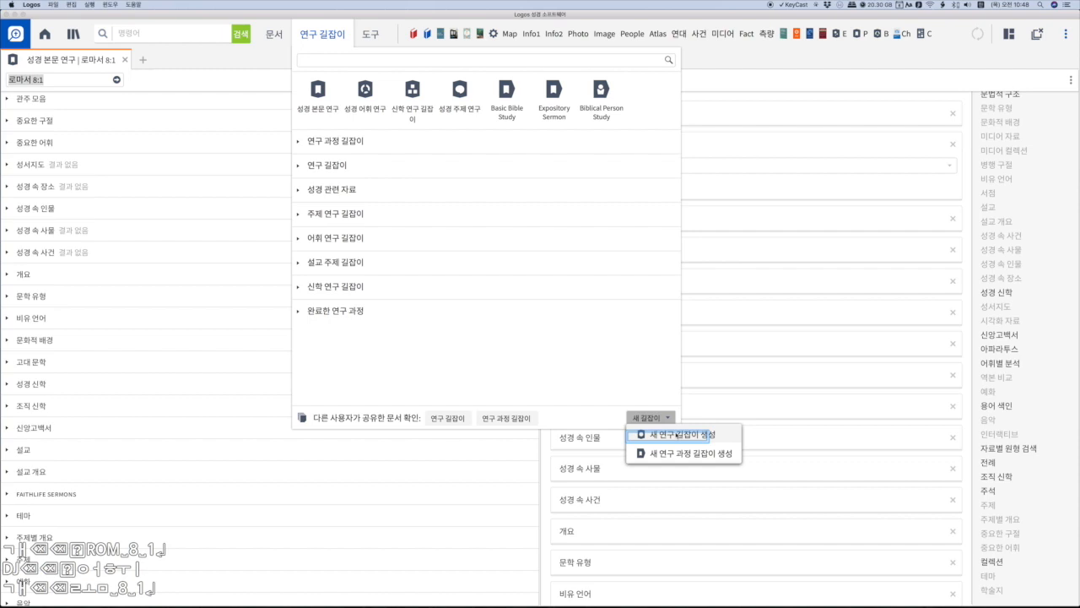
click(679, 434)
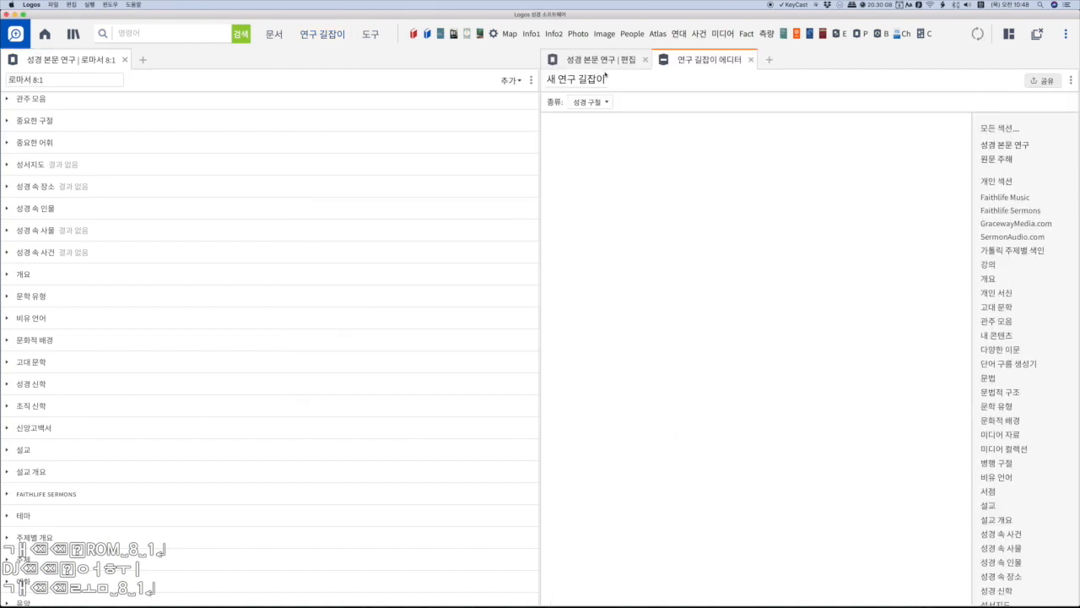
scroll(1003, 267, down, 3)
scroll(1003, 266, down, 3)
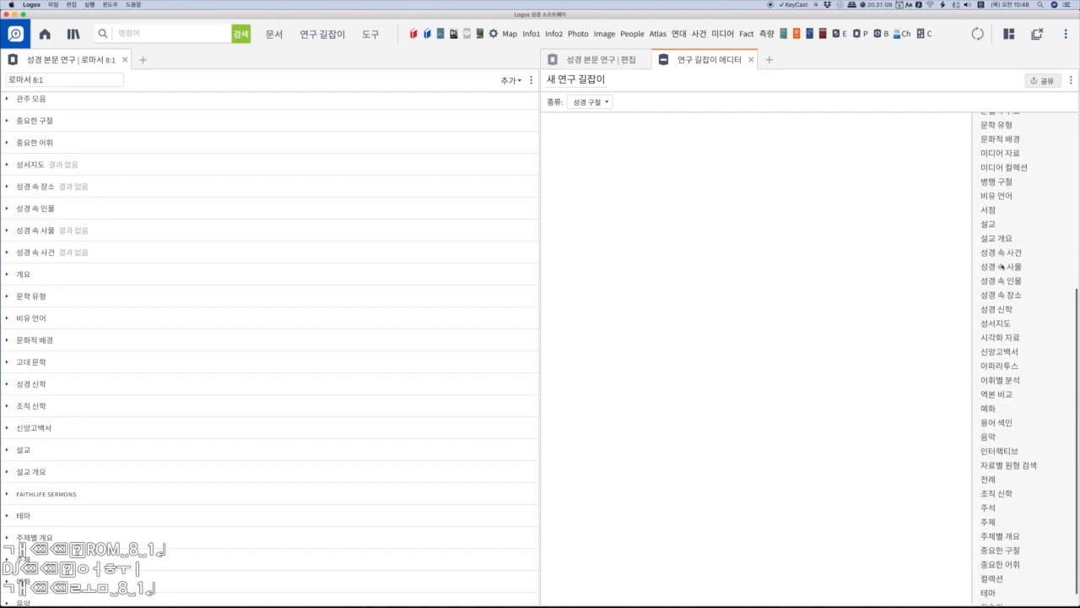
scroll(1002, 250, up, 6)
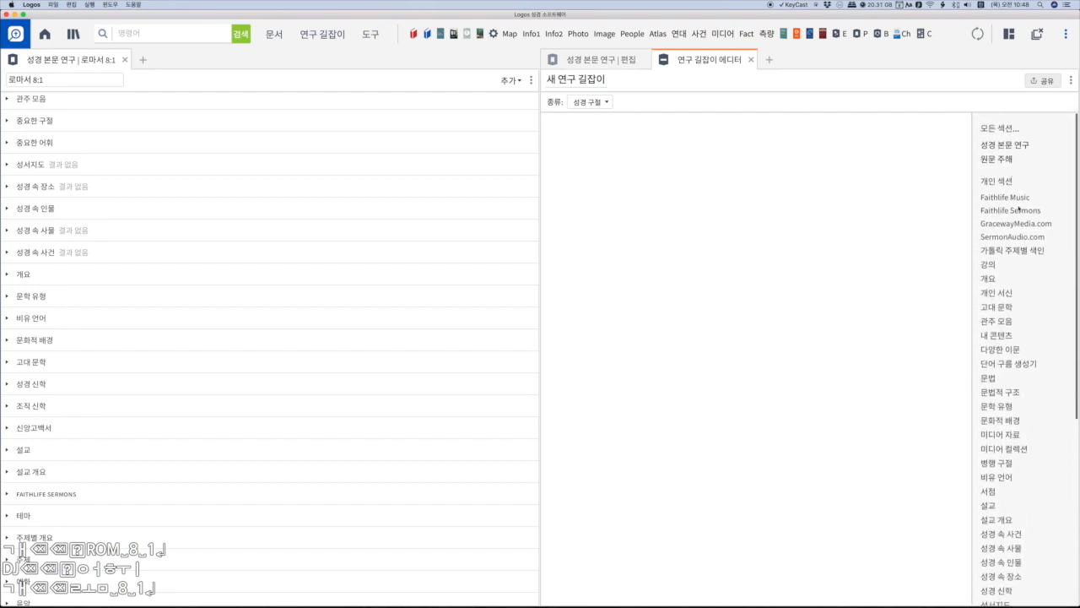
scroll(1020, 283, down, 2)
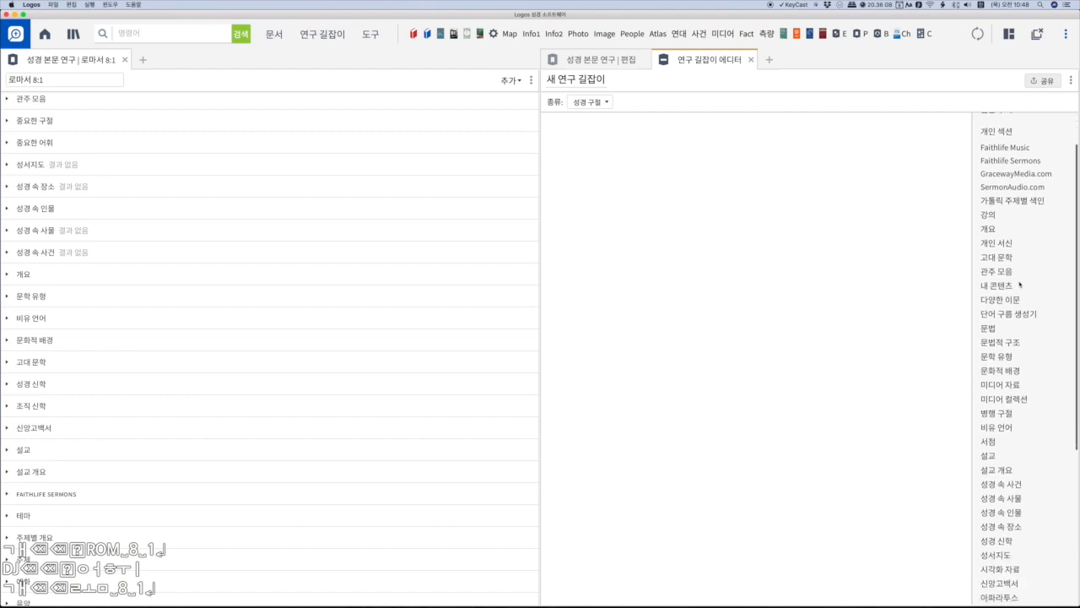
- Add the sections 문법, 문법적 구조, 문학 유형, 병행 구절, 성서지도 and 역본 비교 to the new guide
scroll(1020, 285, down, 1)
click(992, 301)
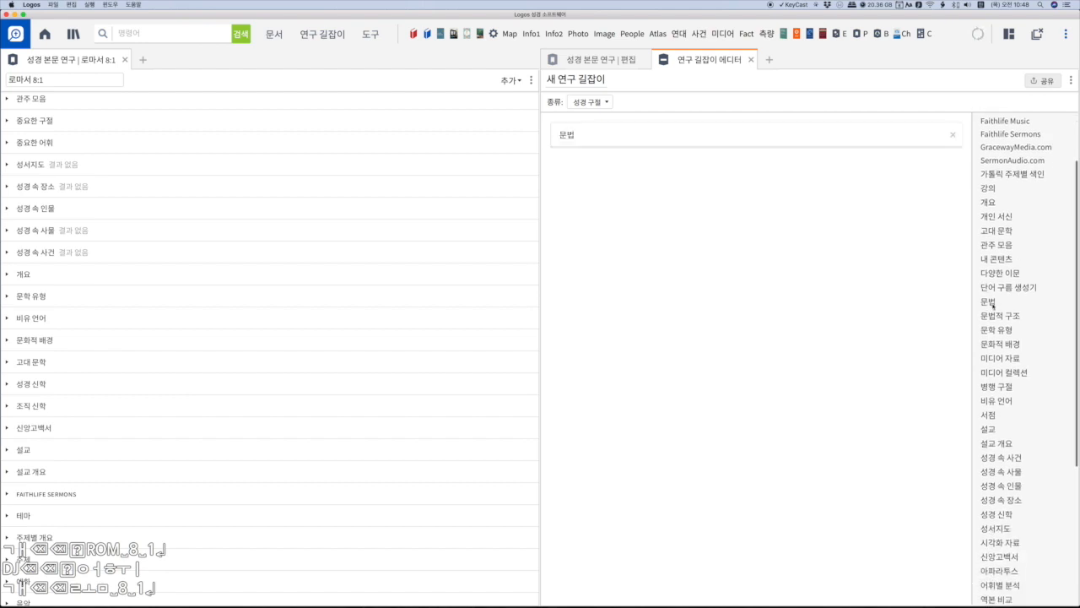
click(1002, 316)
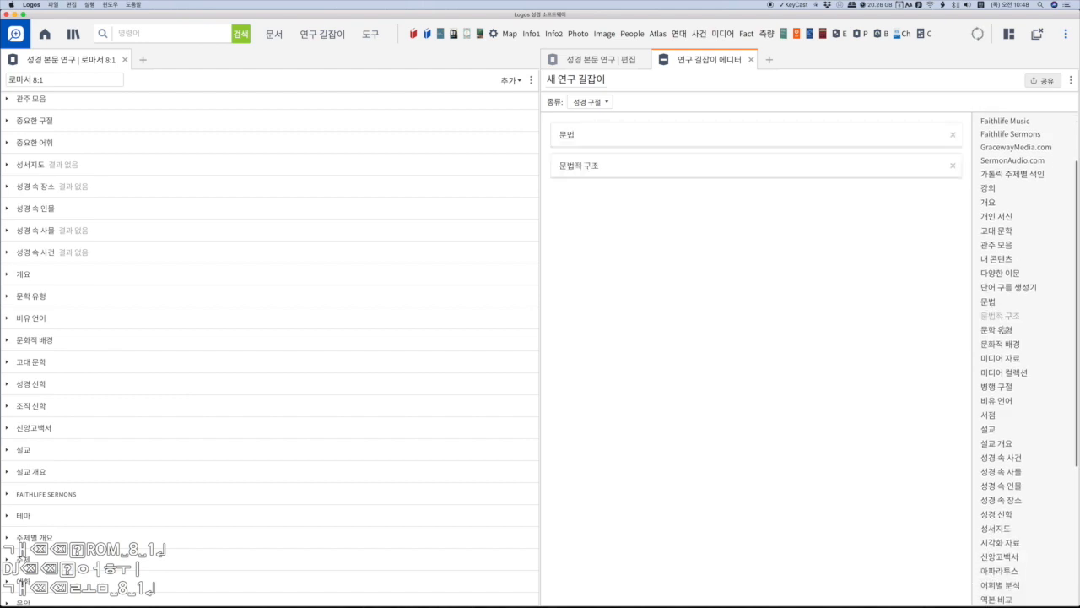
click(1002, 330)
scroll(1002, 332, down, 2)
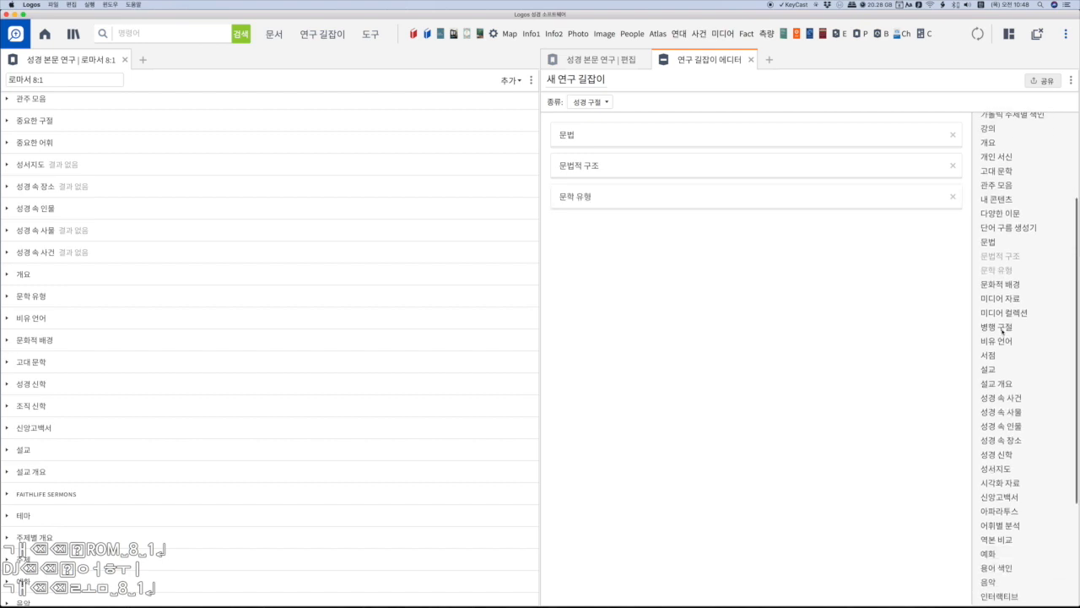
click(1002, 330)
scroll(1013, 362, down, 2)
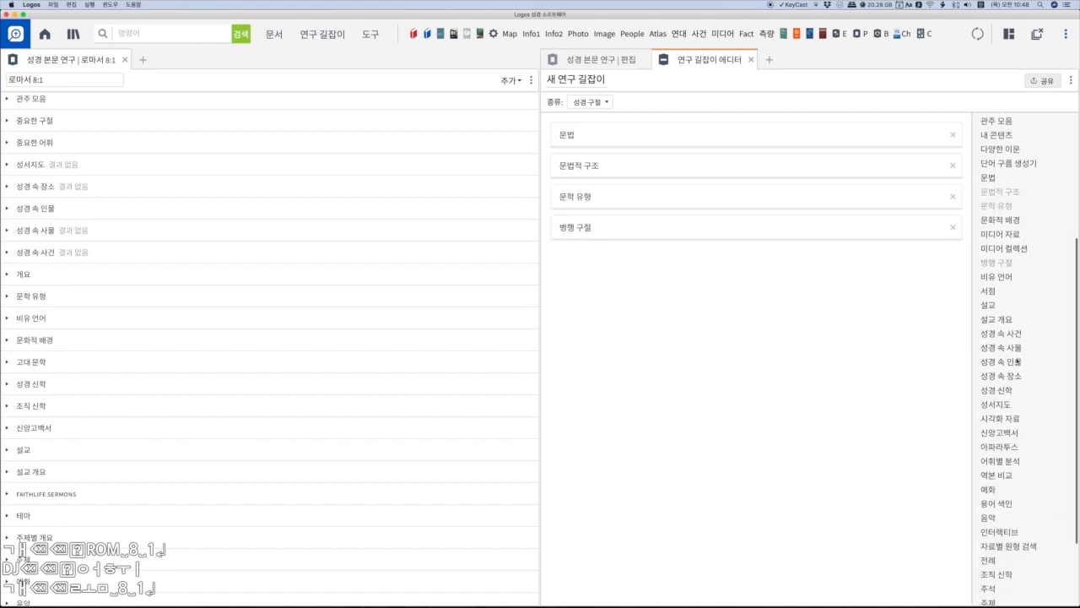
scroll(1016, 360, down, 2)
click(1016, 359)
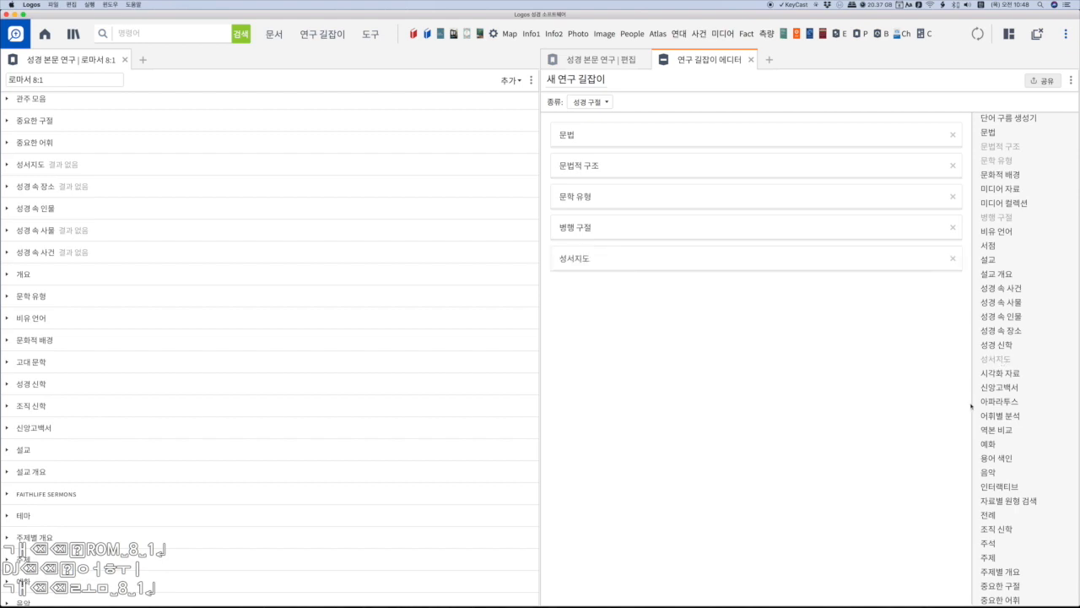
click(1003, 431)
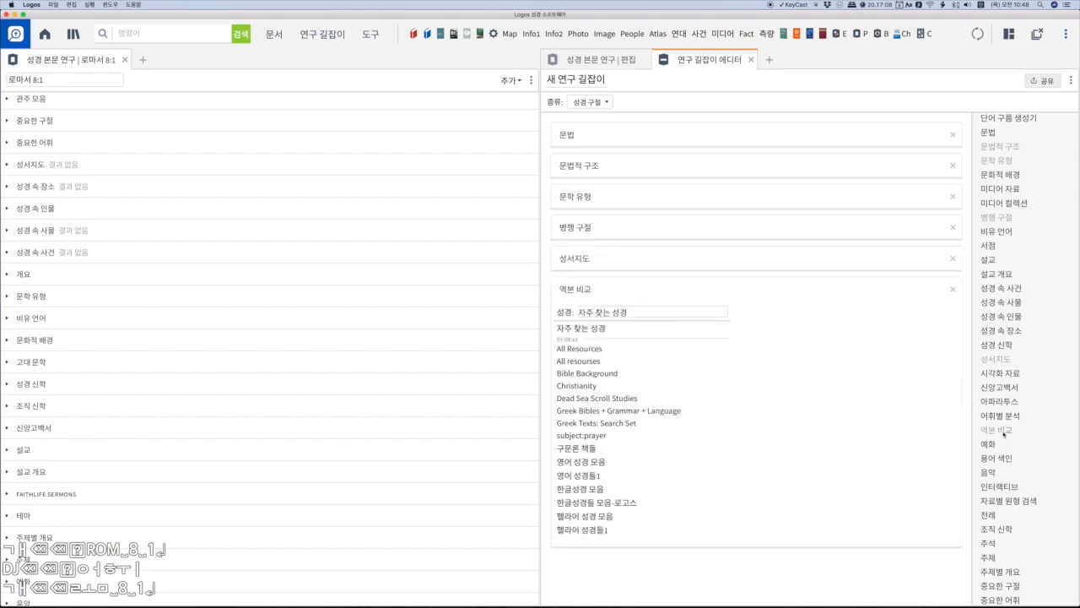
- Look through the Bible collections offered for the 역본 비교 section
click(636, 313)
scroll(613, 464, down, 5)
scroll(613, 465, up, 5)
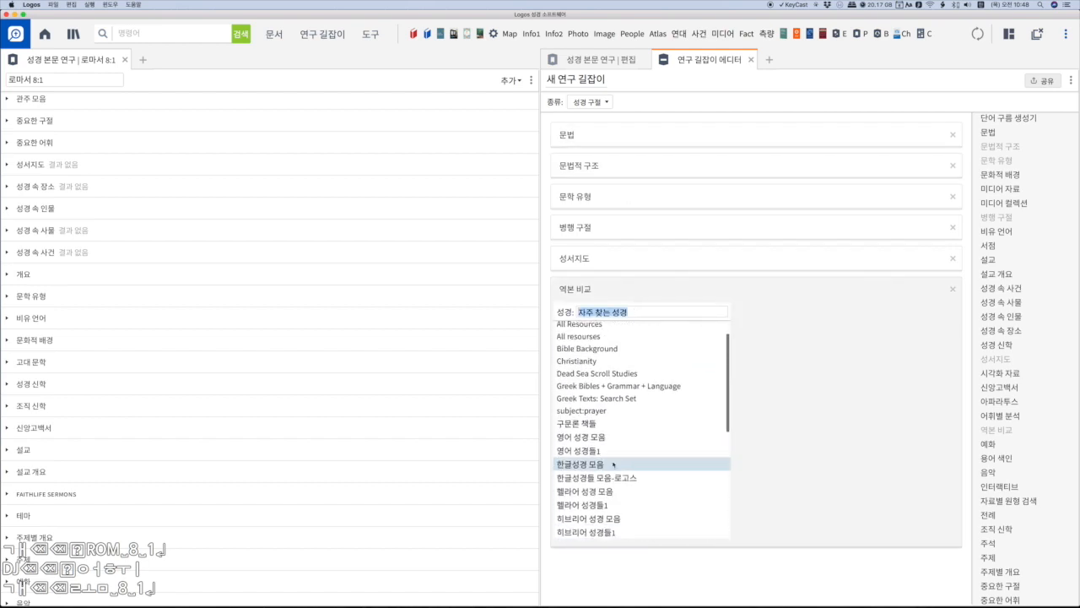
scroll(613, 464, up, 1)
click(640, 314)
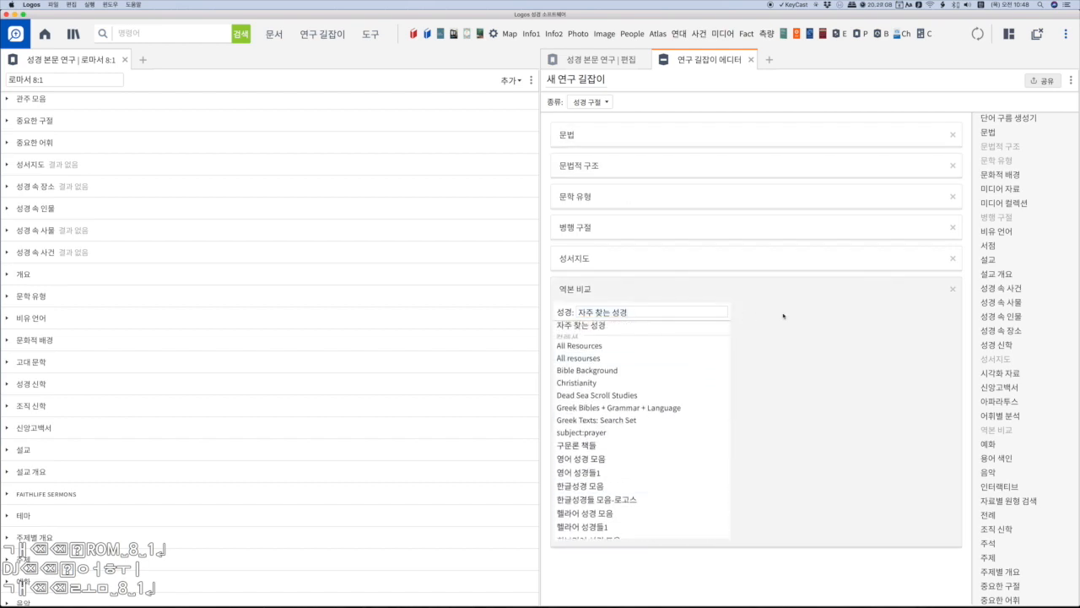
- Title the new guide with the author's full name followed by 1, and close its editor
click(582, 79)
text(이석재1)
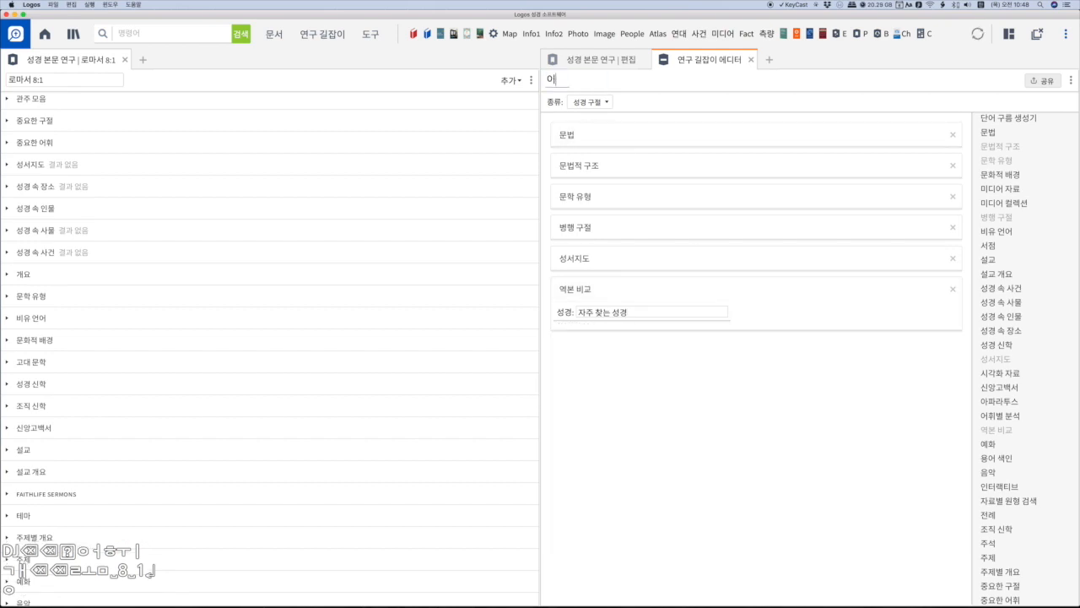
key(Return)
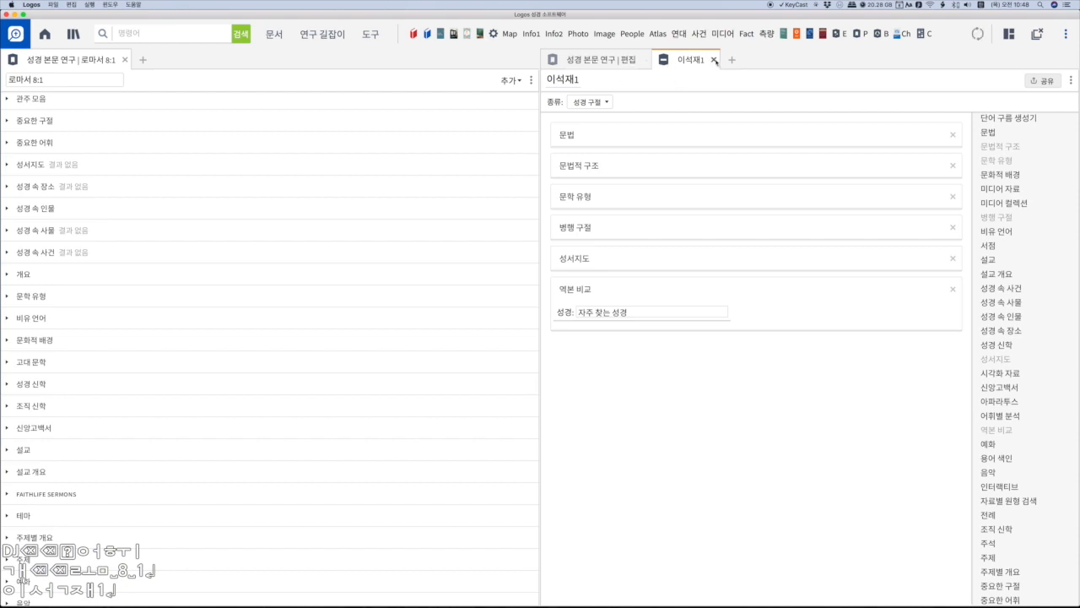
click(715, 60)
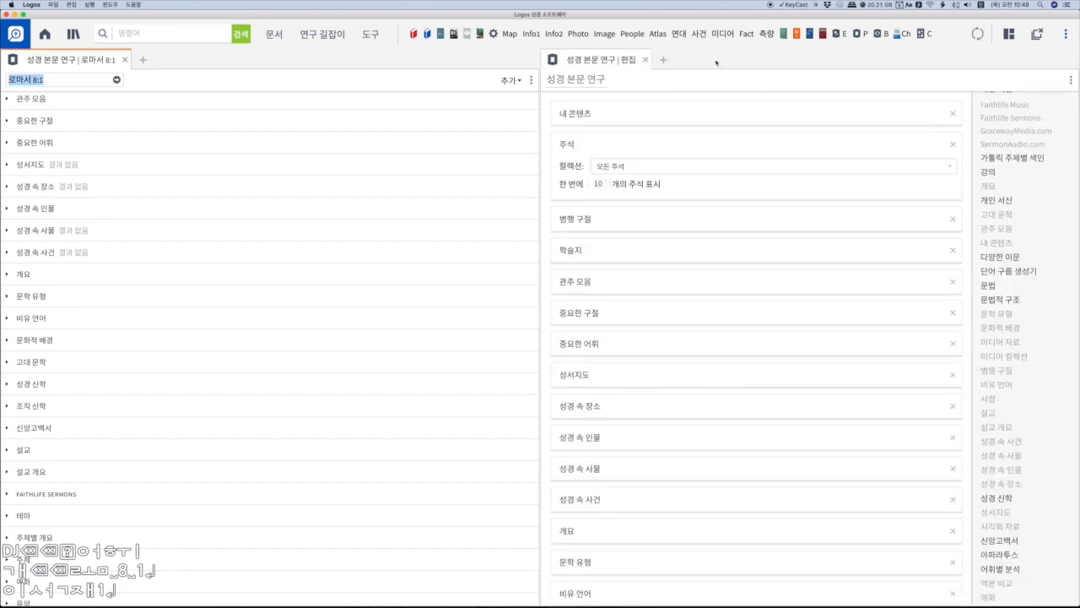
- Open the newly created guide from 사용자 지정 길잡이 and run it for the passage 롬 8 1
click(319, 35)
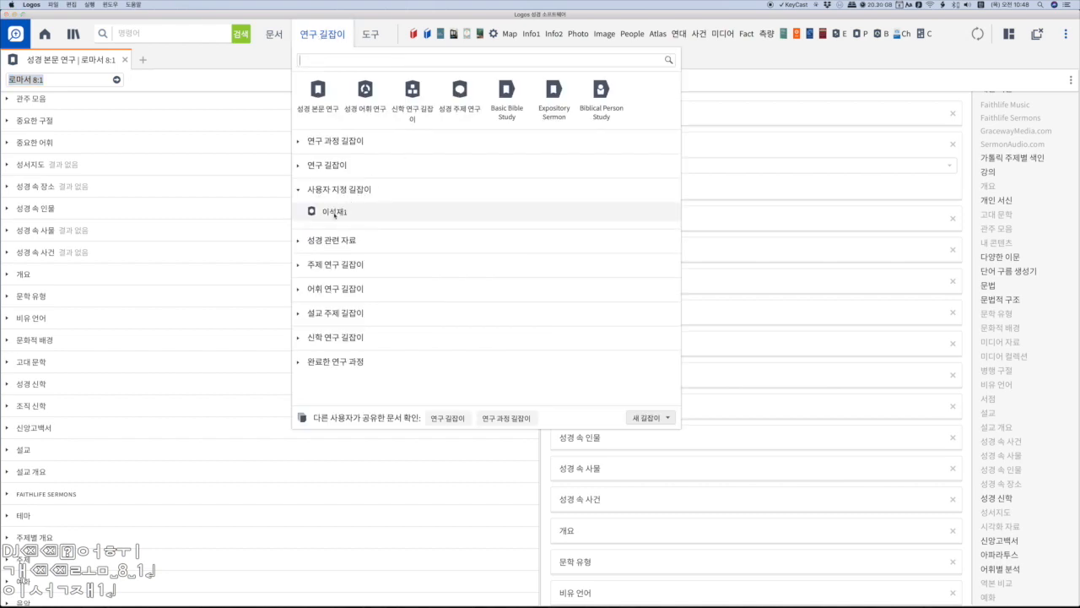
click(335, 213)
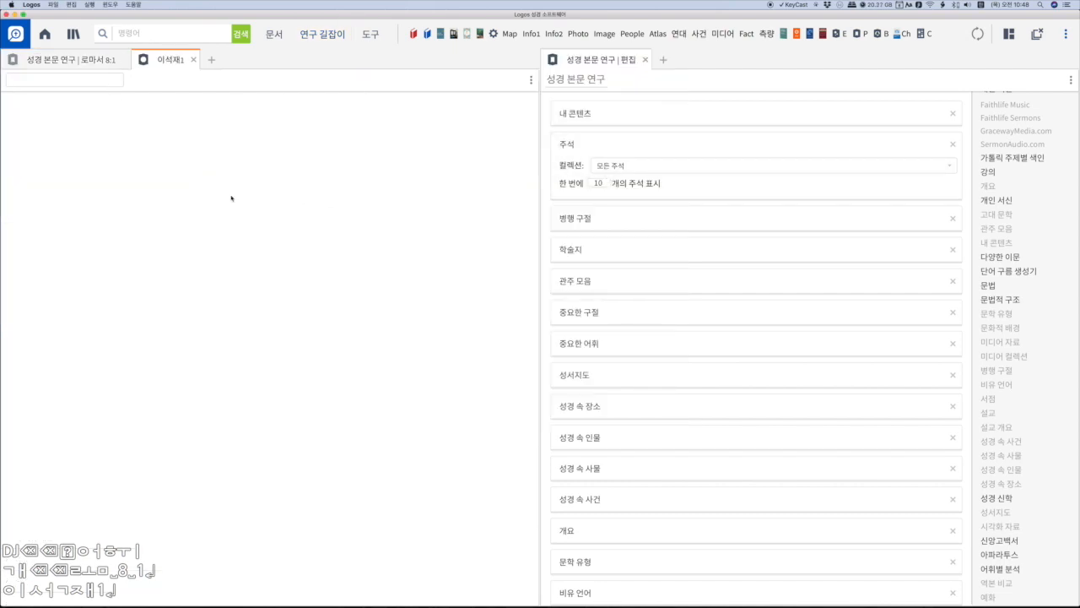
text(개)
key(BackSpace)
key(BackSpace)
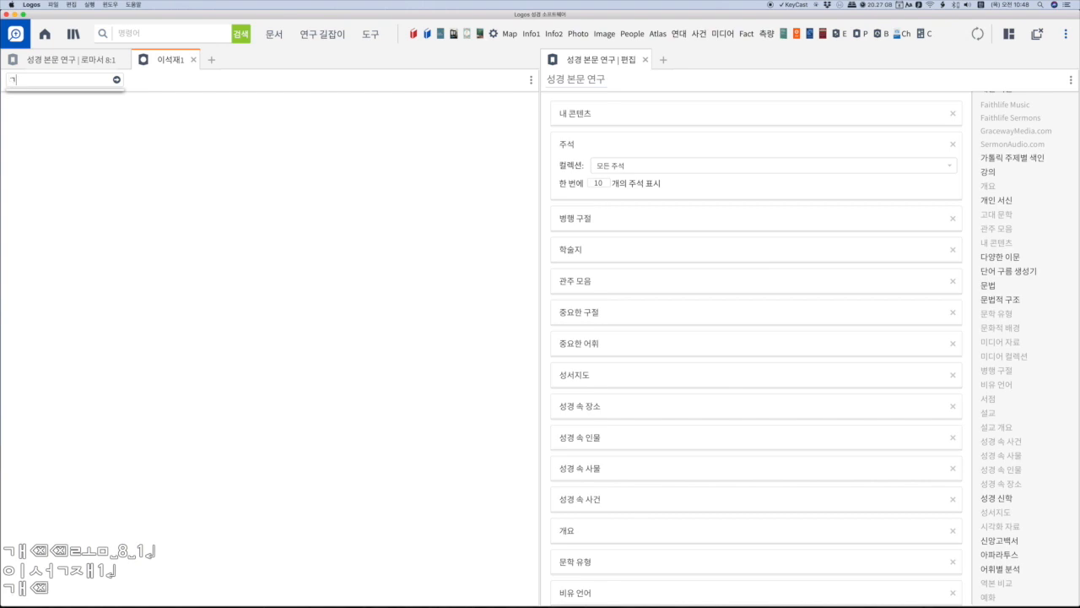
text(롬 8 1)
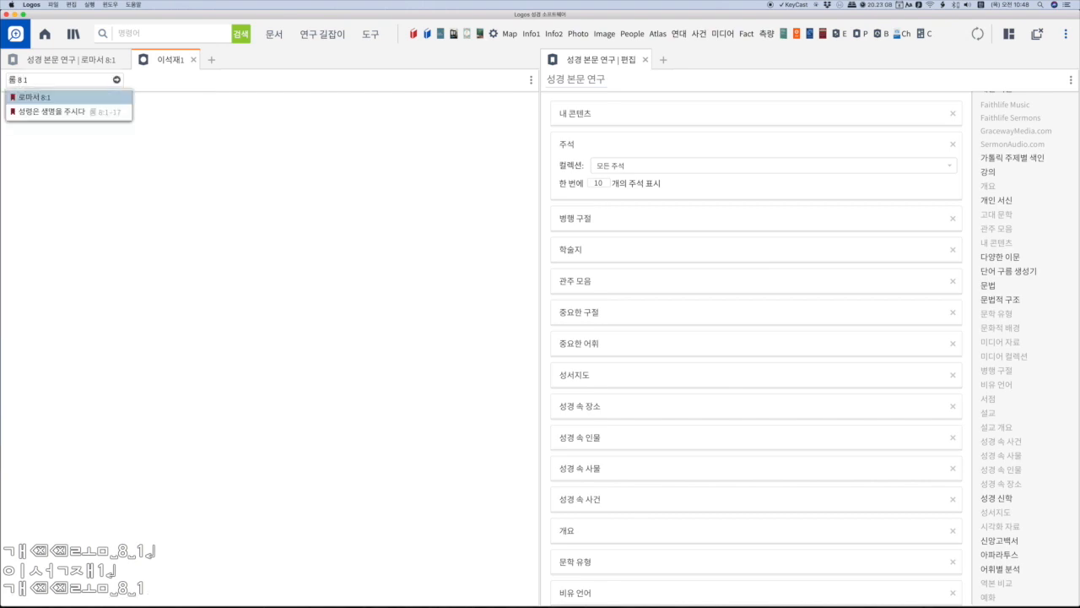
key(Return)
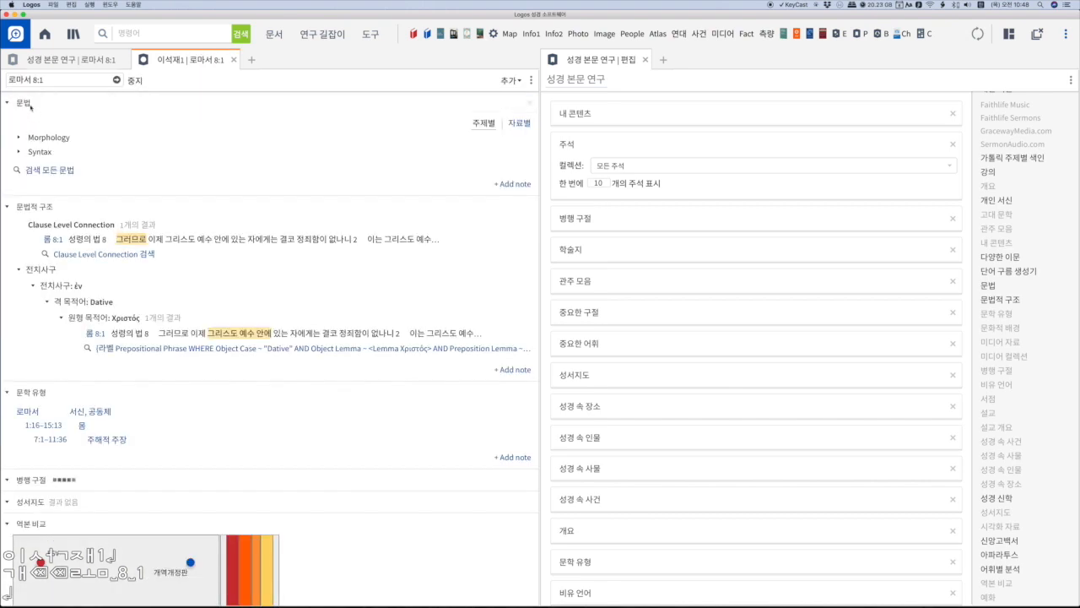
- Collapse all sections of the custom guide, then expand only 역본 비교, 병행 구절 and 문법적 구조
right_click(28, 104)
click(49, 137)
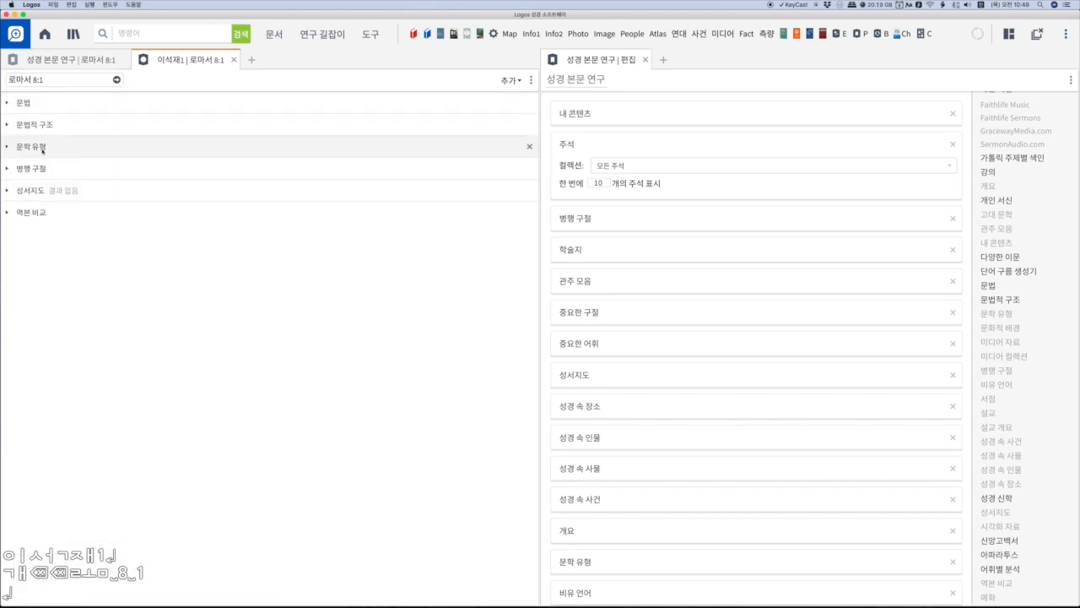
click(8, 215)
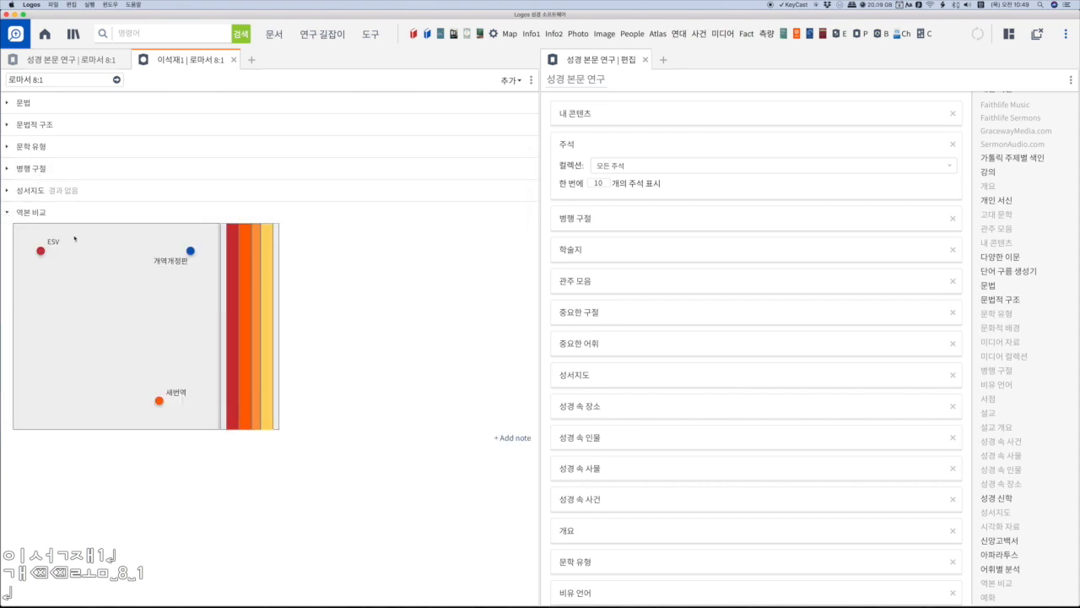
click(8, 170)
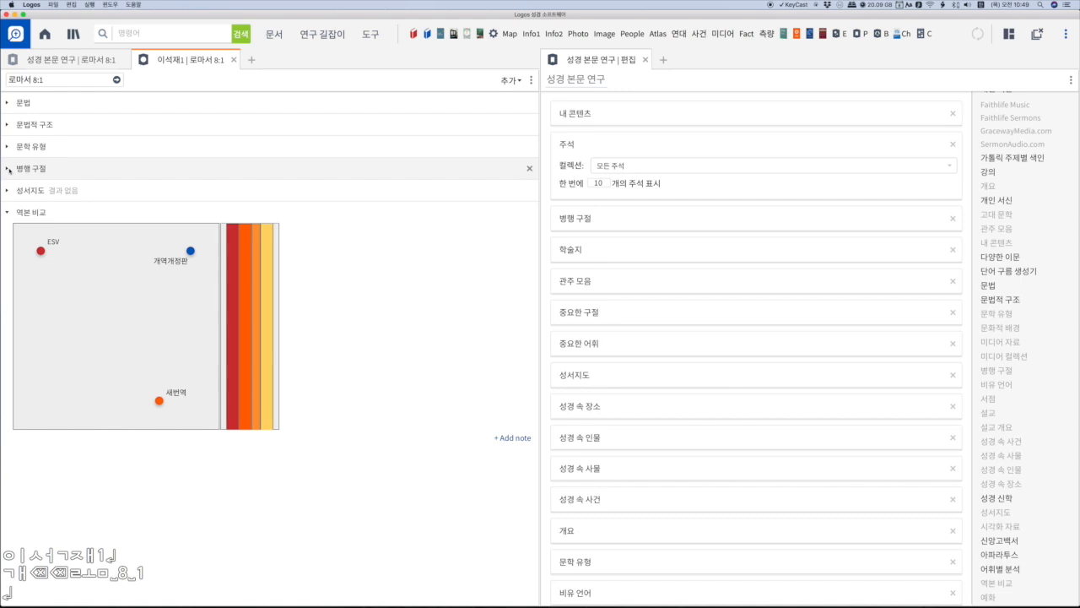
click(7, 125)
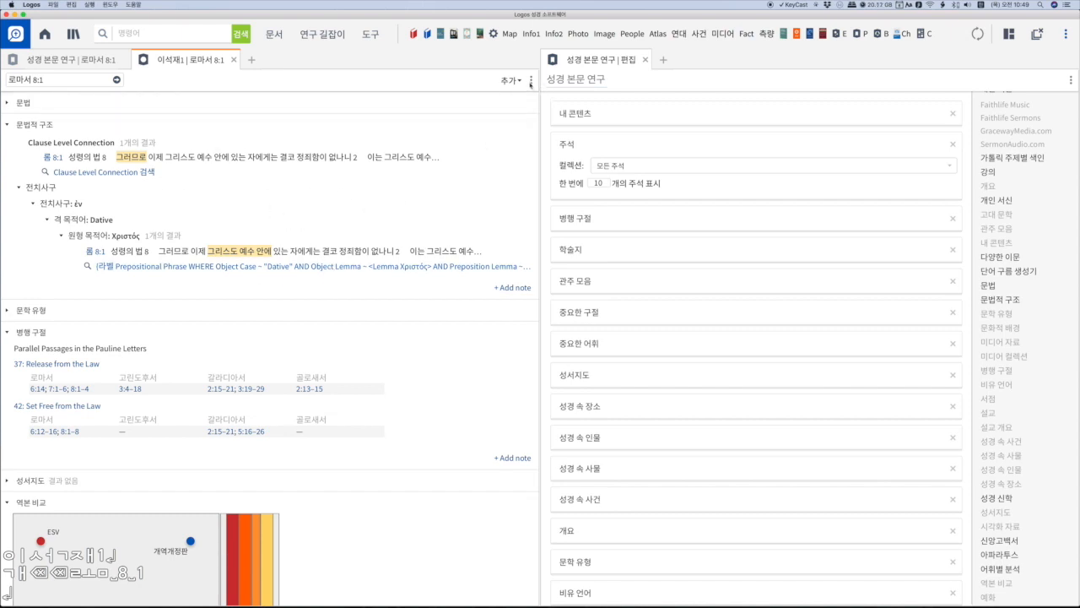
- Open the custom guide for editing and remove its 성서지도 and 역본 비교 sections
click(531, 81)
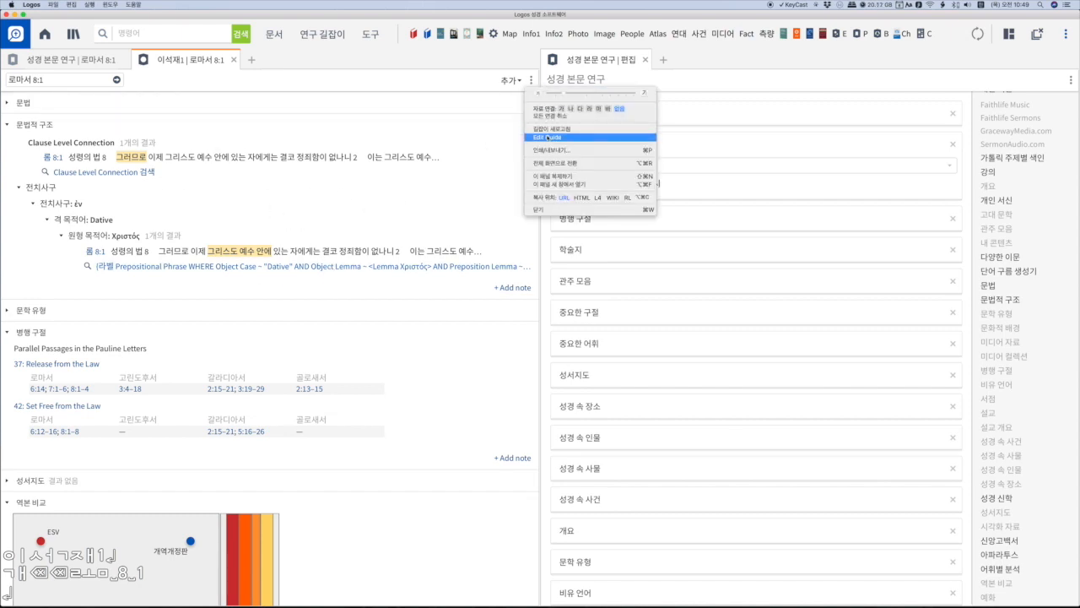
click(547, 137)
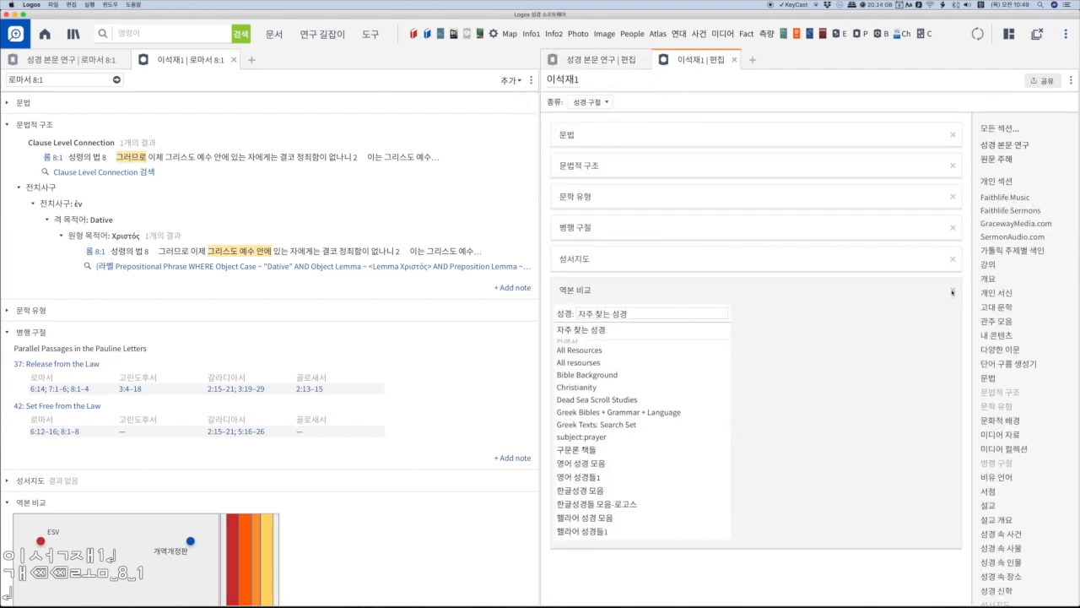
click(952, 260)
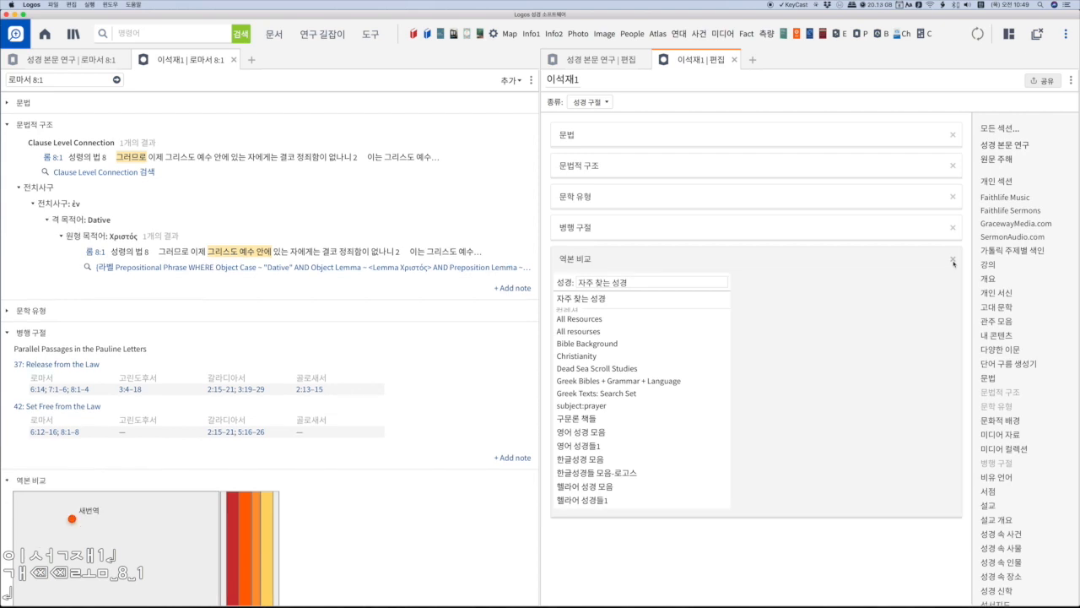
click(953, 260)
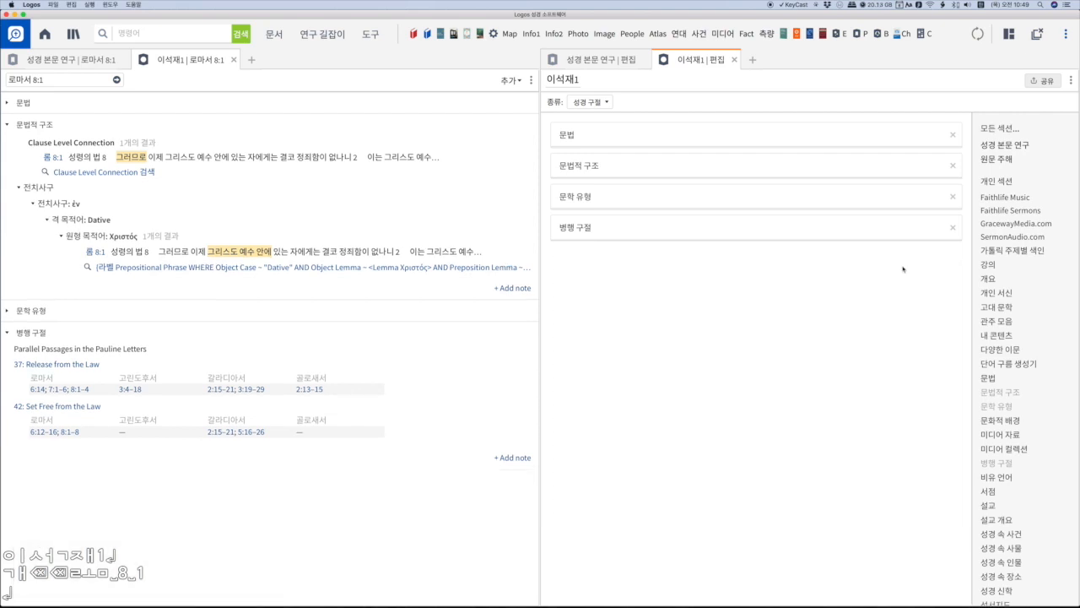
scroll(995, 364, down, 5)
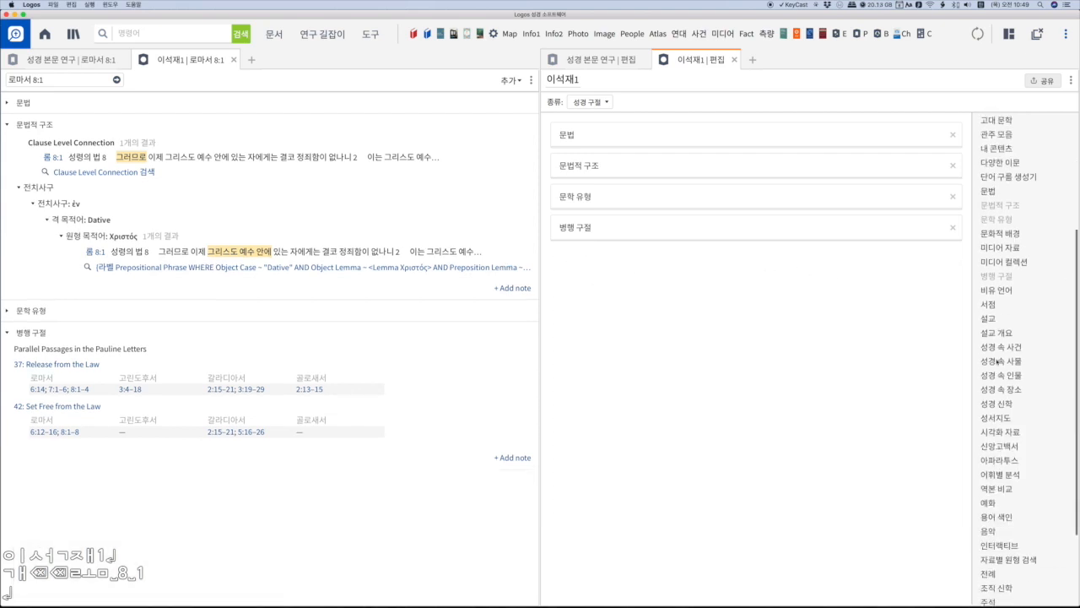
- Open the 신학 연구 길잡이 guide and bring up its panel options
click(326, 35)
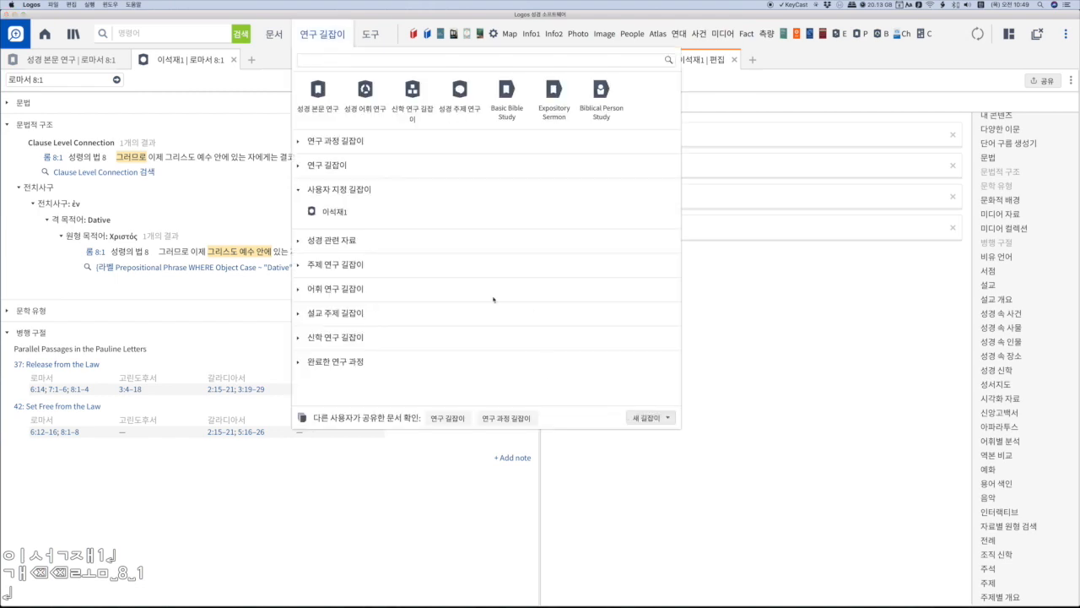
click(411, 89)
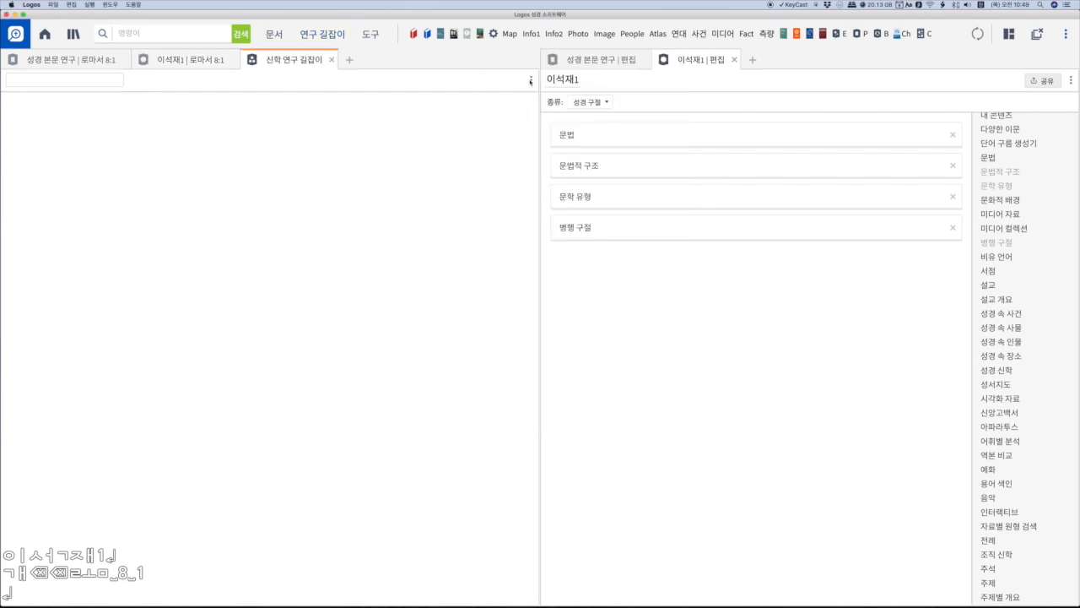
click(531, 80)
click(550, 136)
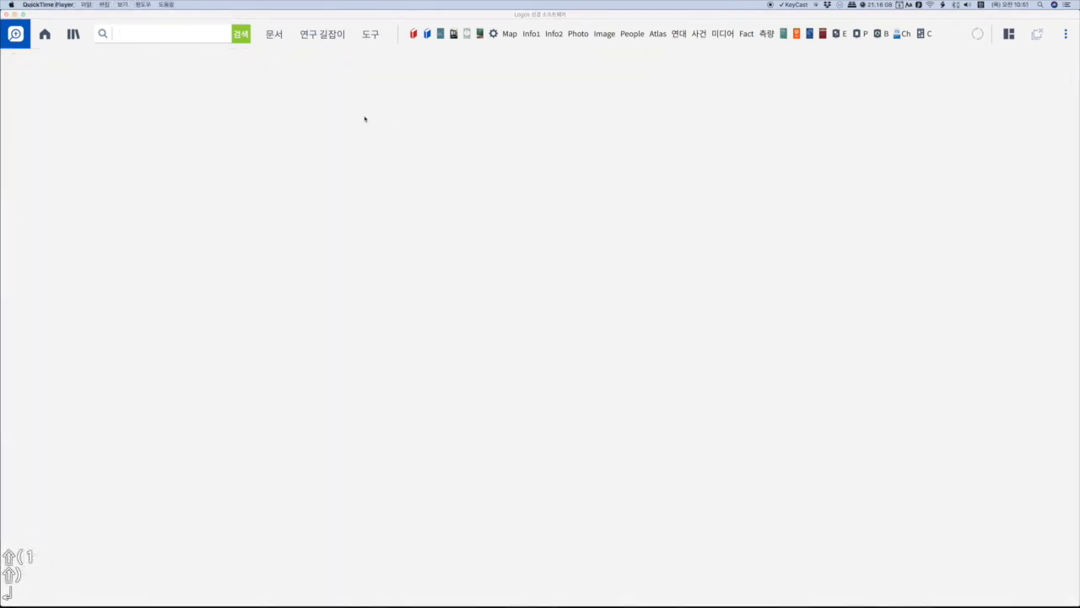
- Open the documents list of study guides shared by other users and view its 개인, 그룹 and 공개된 문서 collections
click(329, 39)
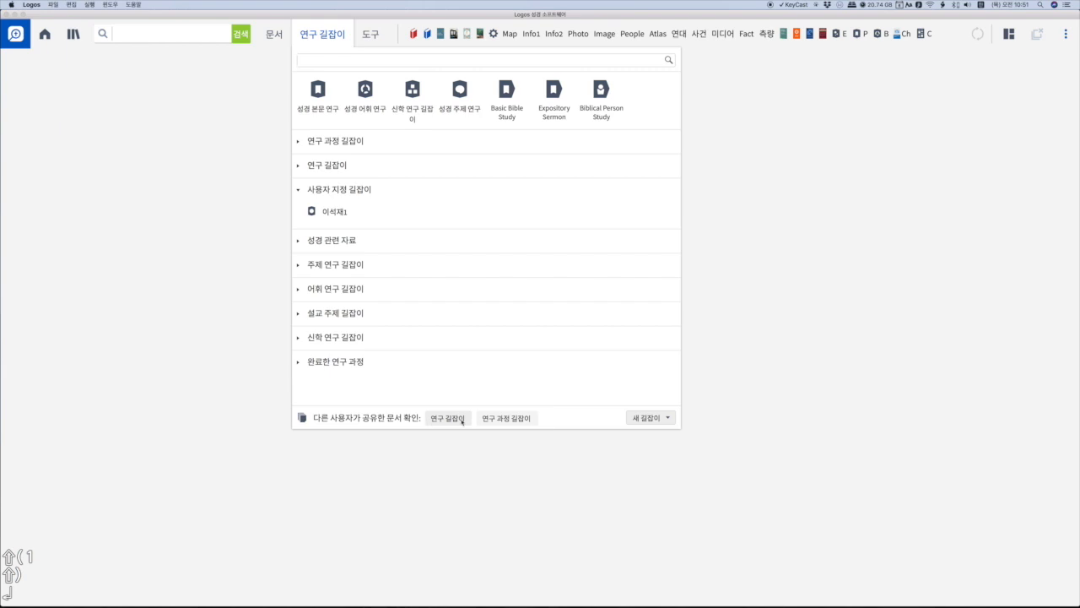
click(448, 418)
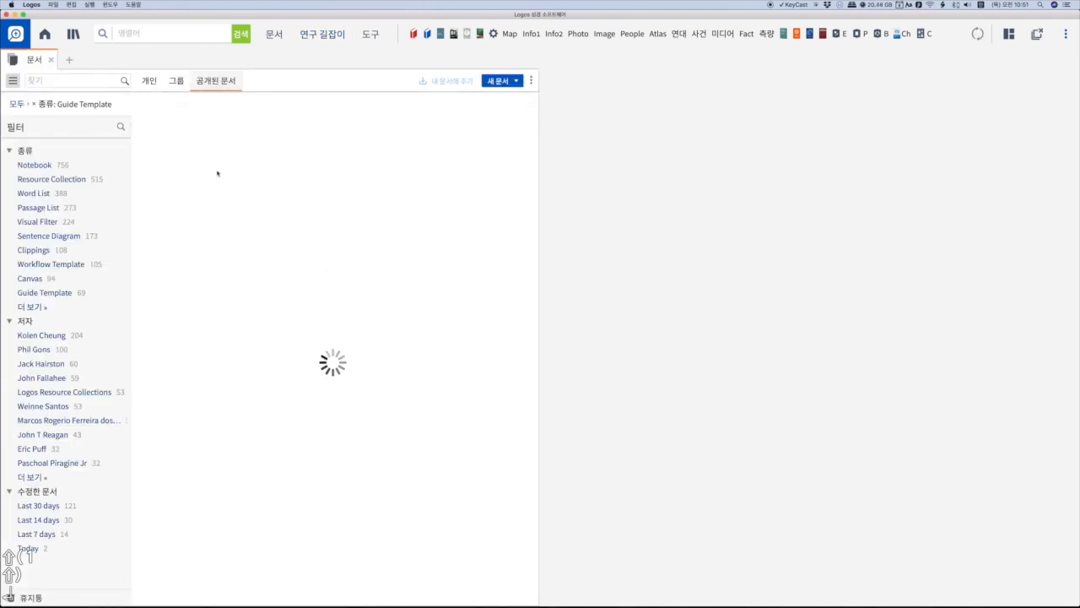
click(149, 81)
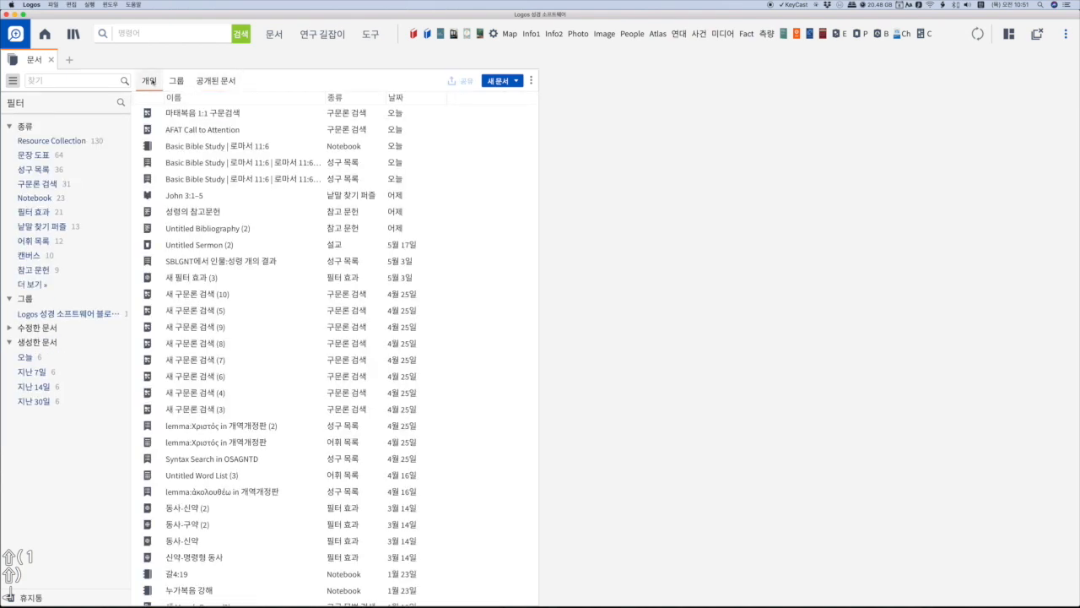
click(174, 81)
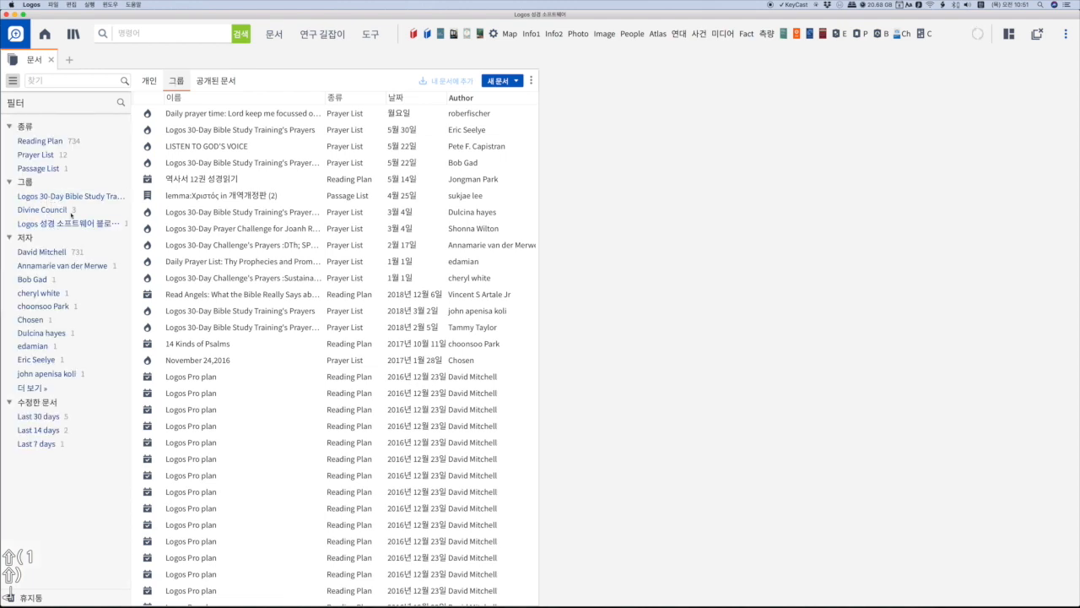
click(224, 82)
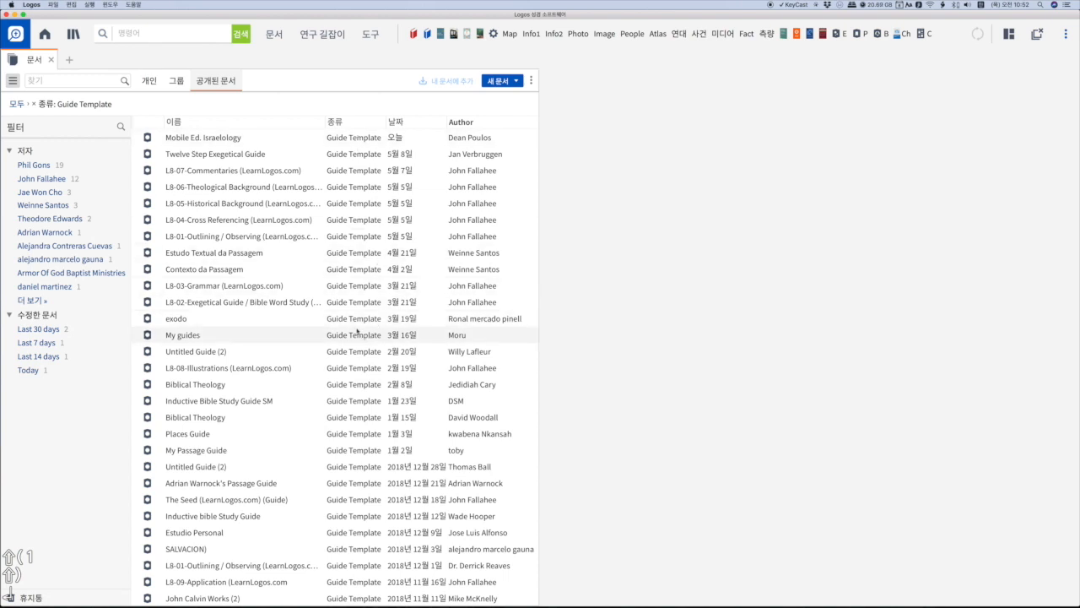
- Browse the public guide templates and add Inductive Bible Study Guide SM to the personal documents
scroll(358, 216, down, 15)
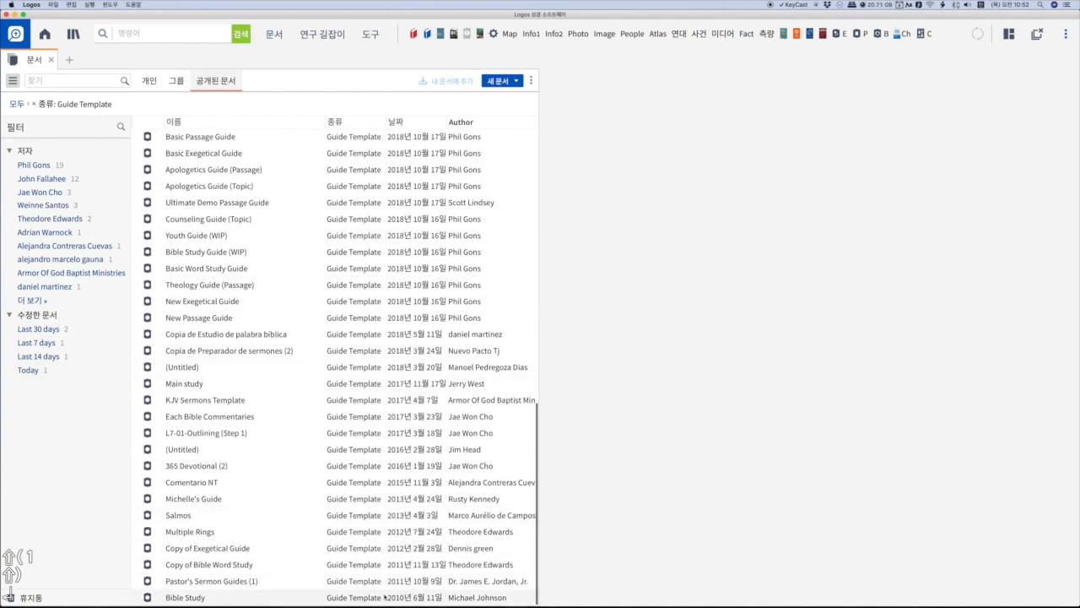
scroll(345, 512, up, 10)
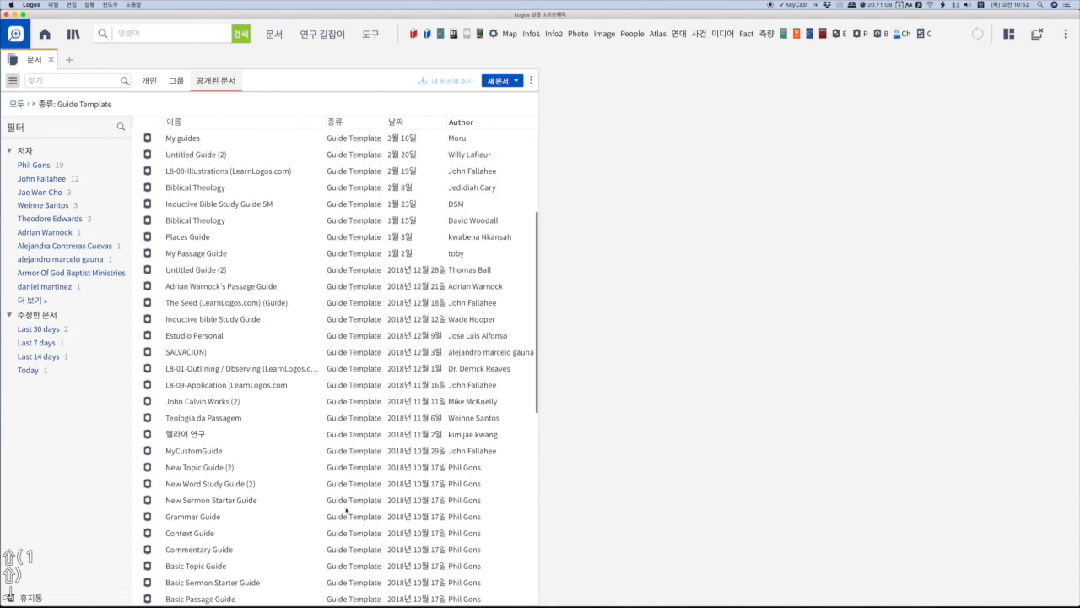
scroll(345, 291, up, 5)
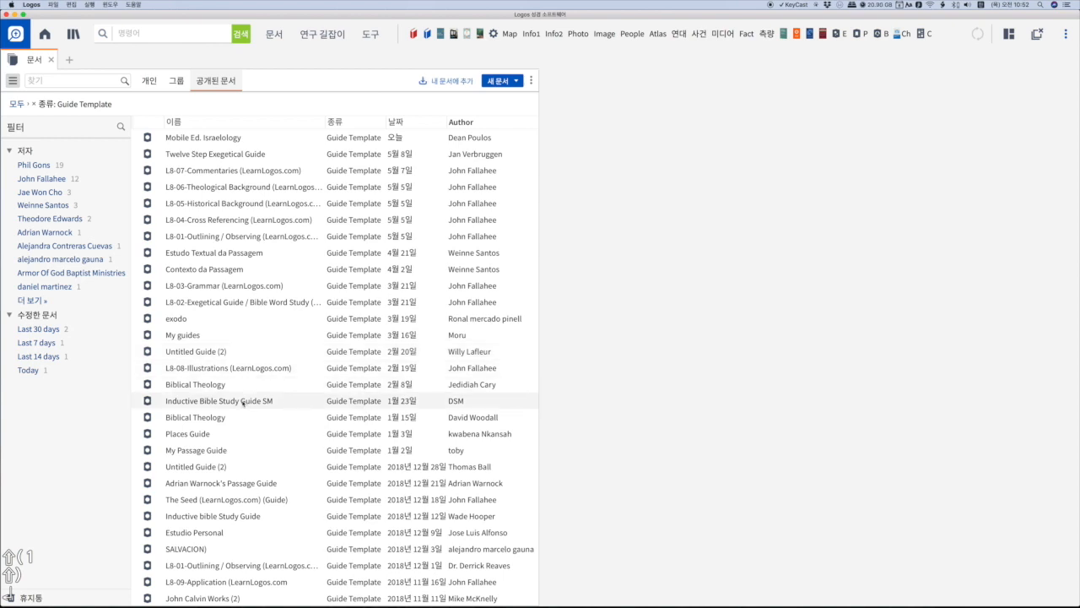
drag(243, 403, 265, 406)
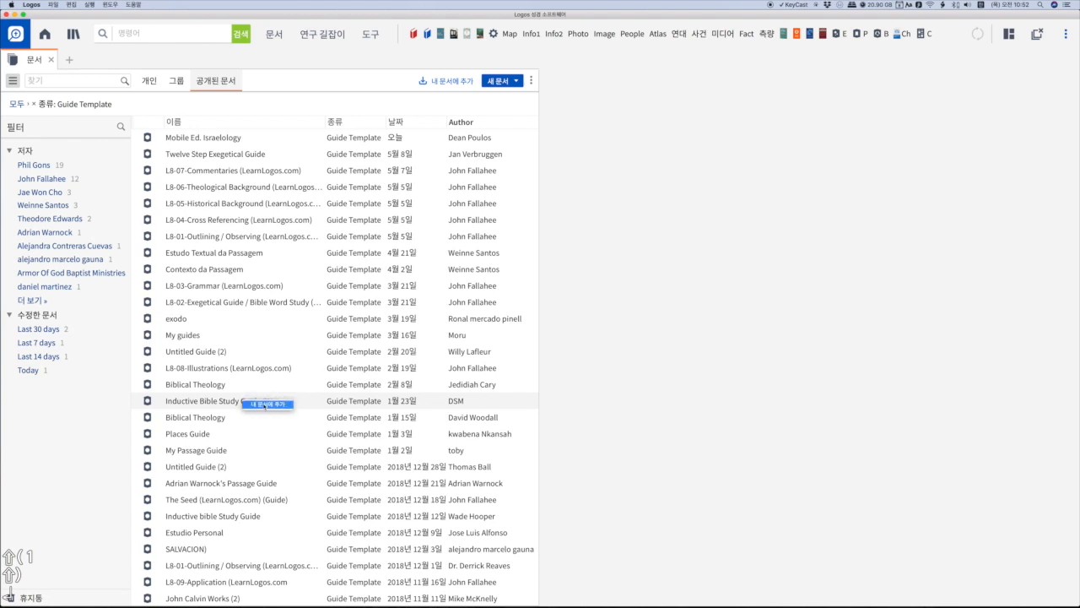
drag(265, 406, 271, 407)
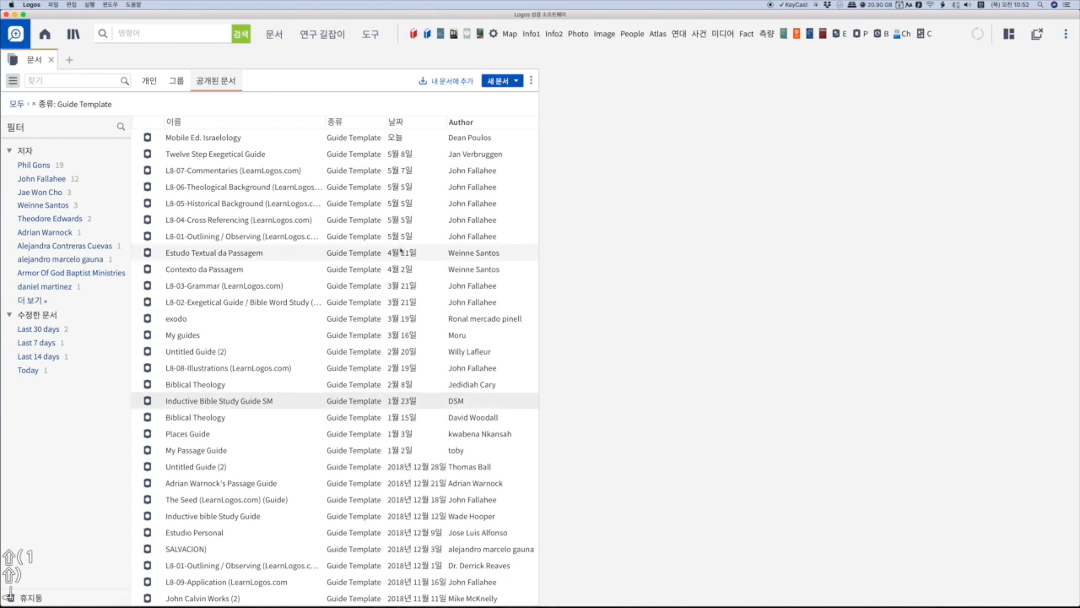
click(456, 81)
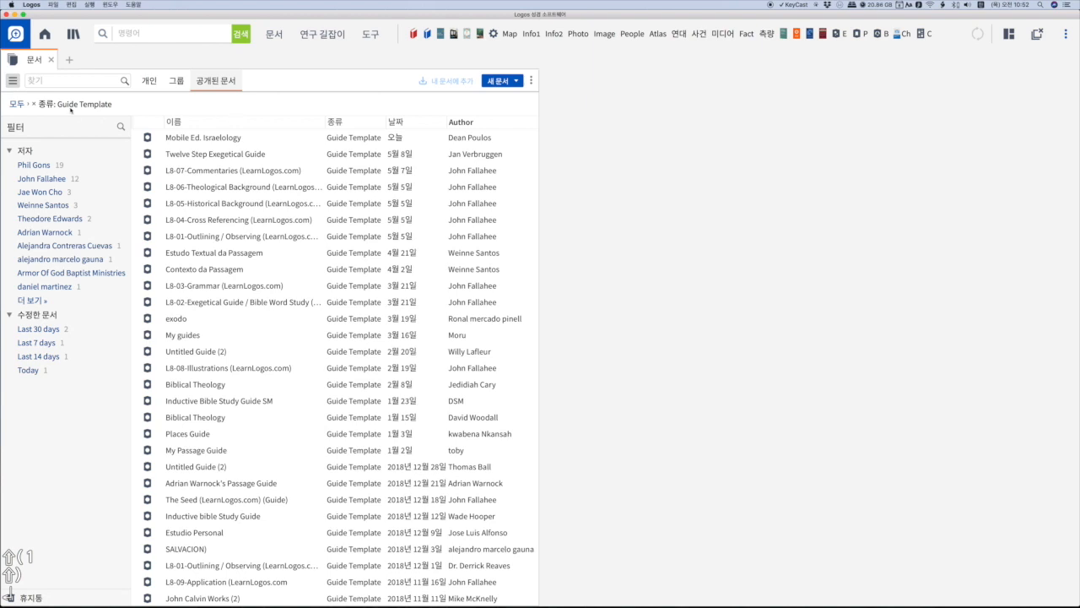
- Open Inductive Bible Study Guide from 사용자 지정 길잡이 and run it for the passage 롬 8 1
click(331, 33)
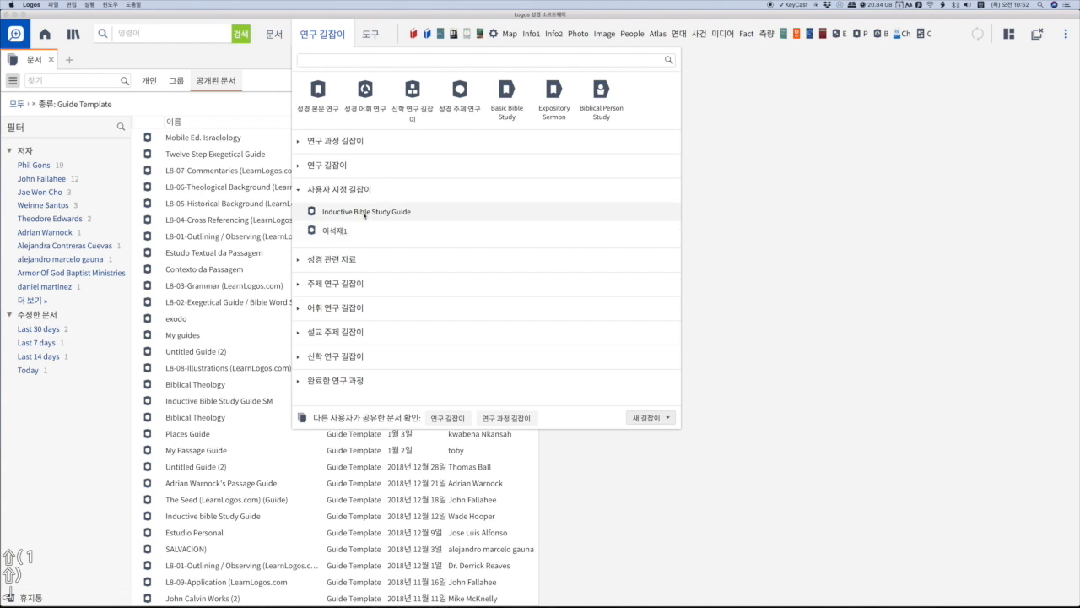
click(365, 215)
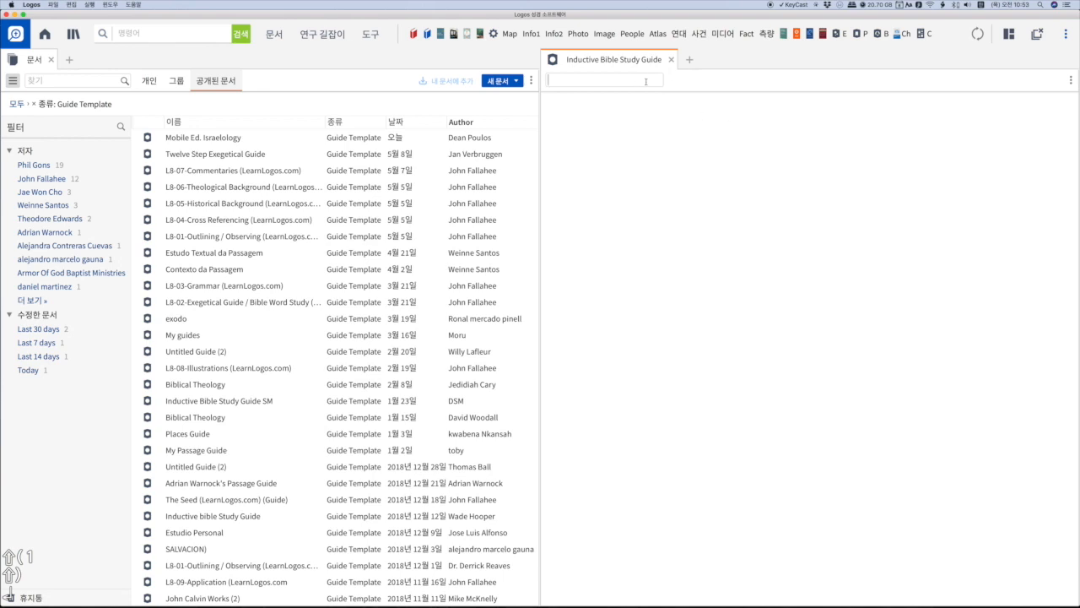
text(개)
key(BackSpace)
key(BackSpace)
text(롬 8)
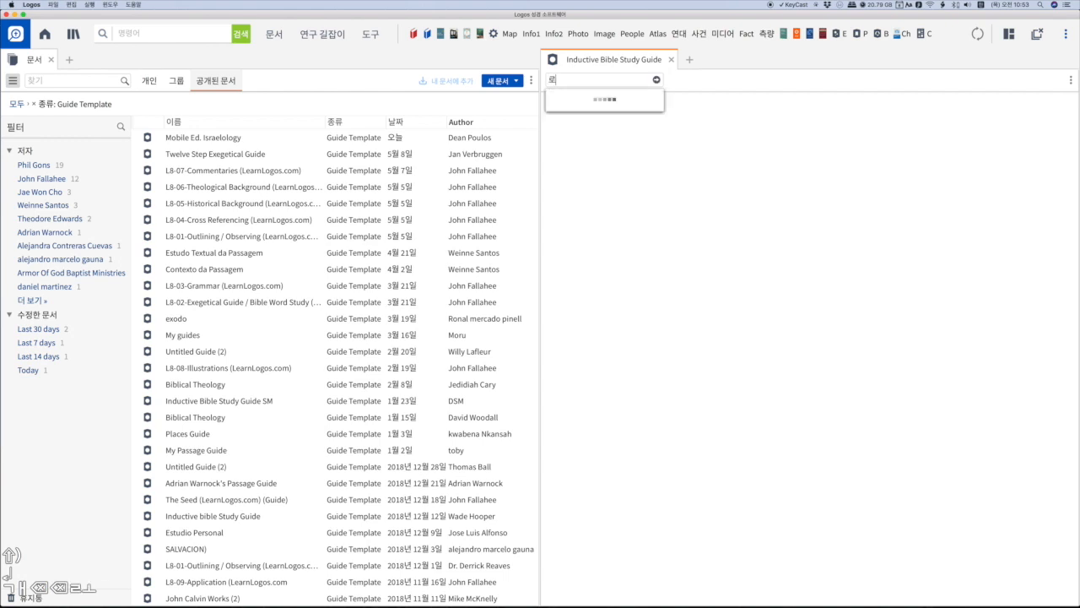
text( 1)
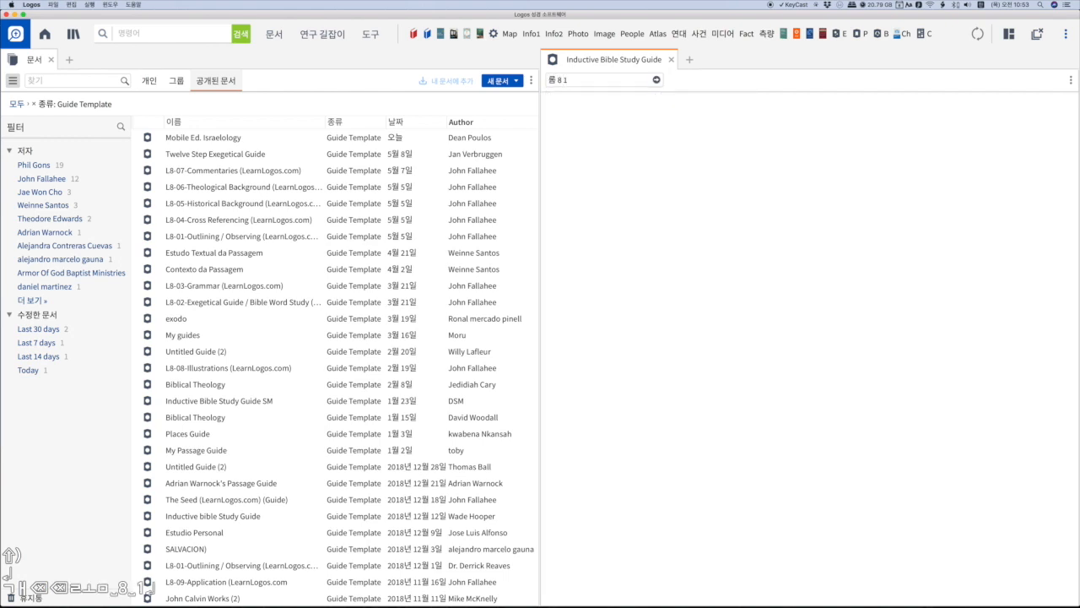
click(656, 80)
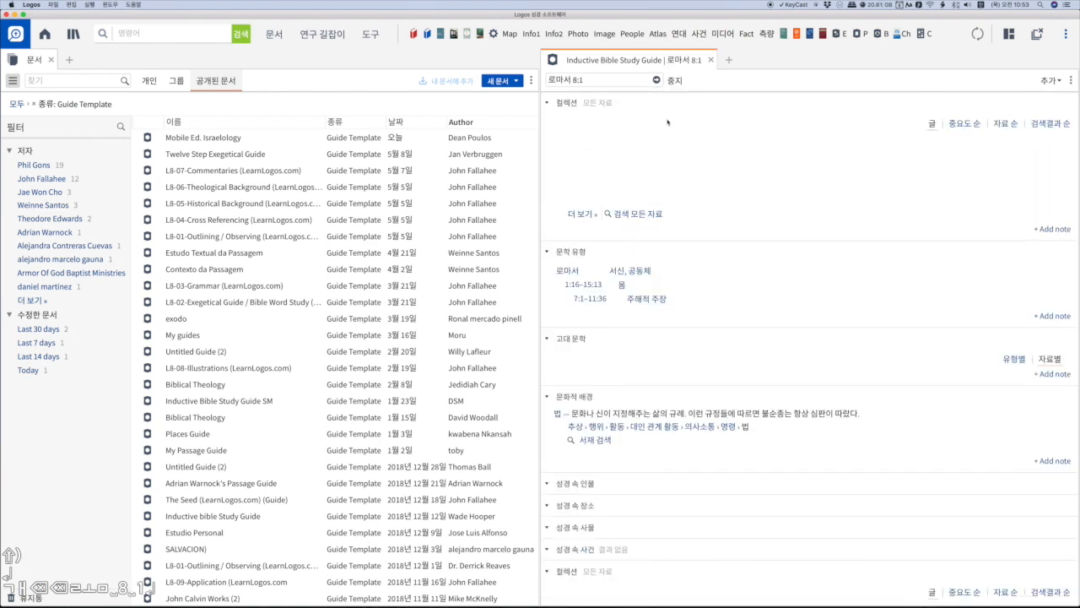
- Collapse all sections of Inductive Bible Study Guide and look through its section list
right_click(580, 105)
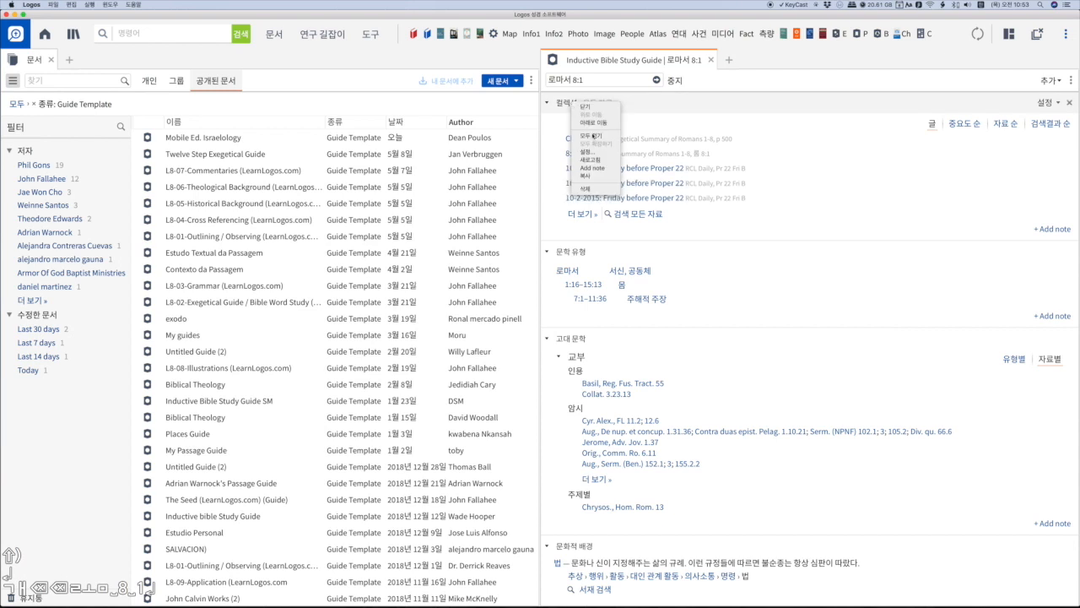
click(593, 136)
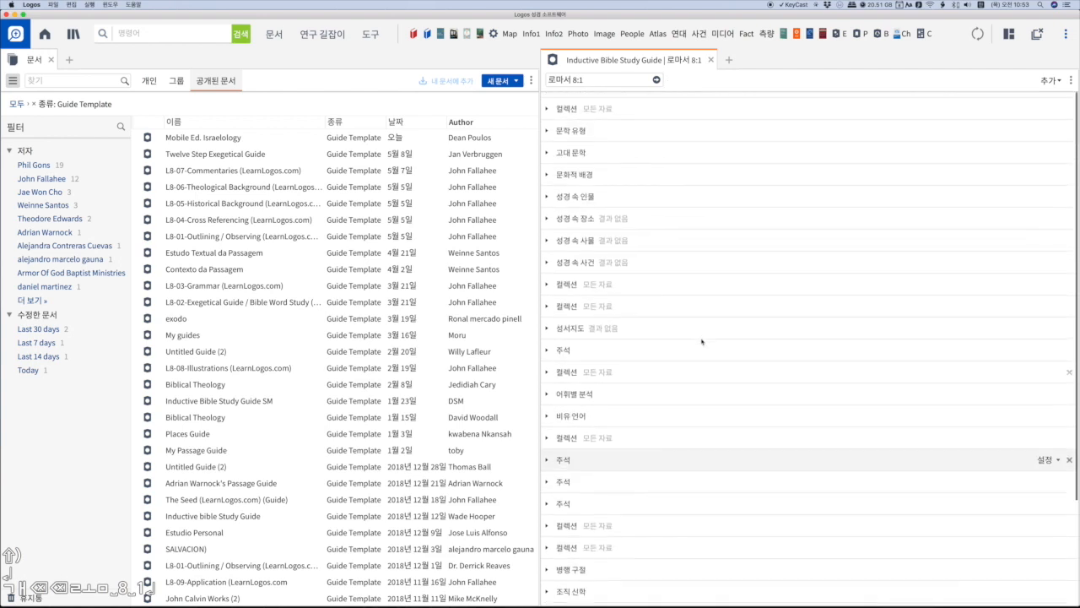
scroll(702, 368, down, 3)
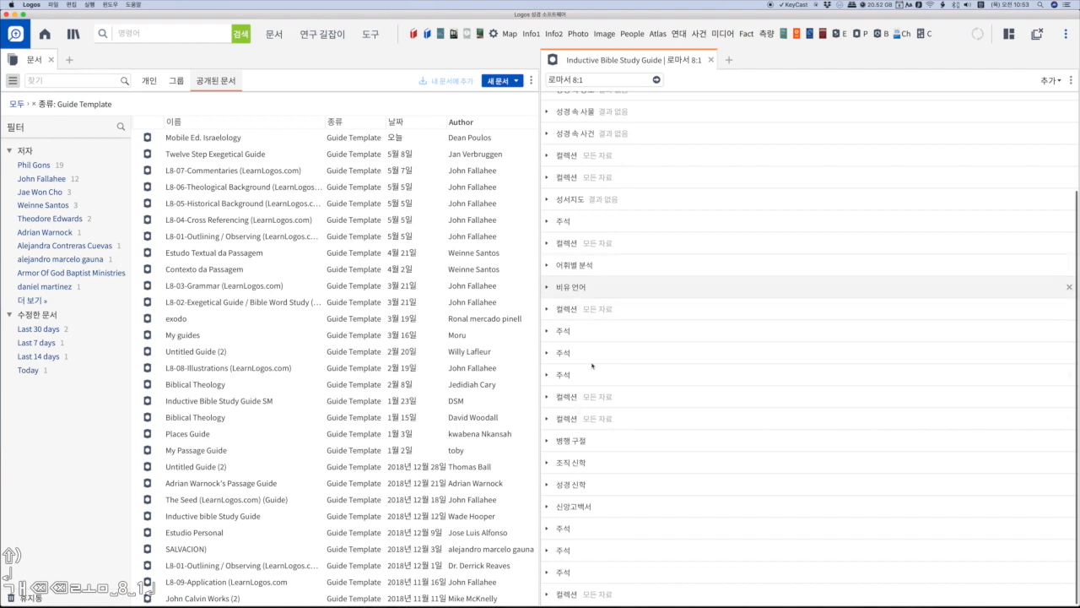
scroll(591, 321, up, 3)
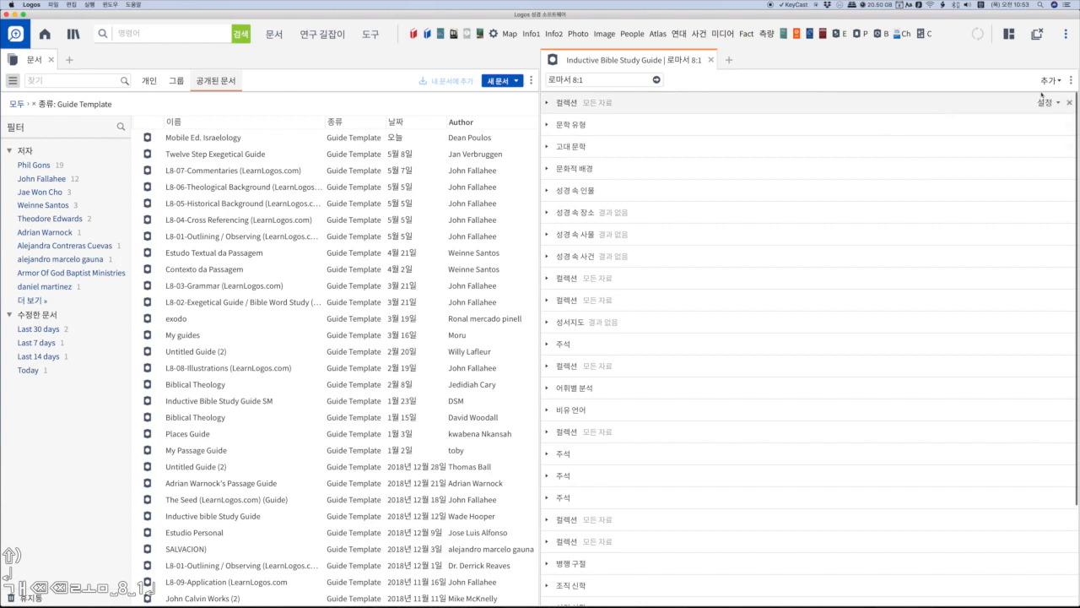
- Edit Inductive Bible Study Guide to remove the three 컬렉션 sections that precede 성서지도, and close the editor
click(1071, 80)
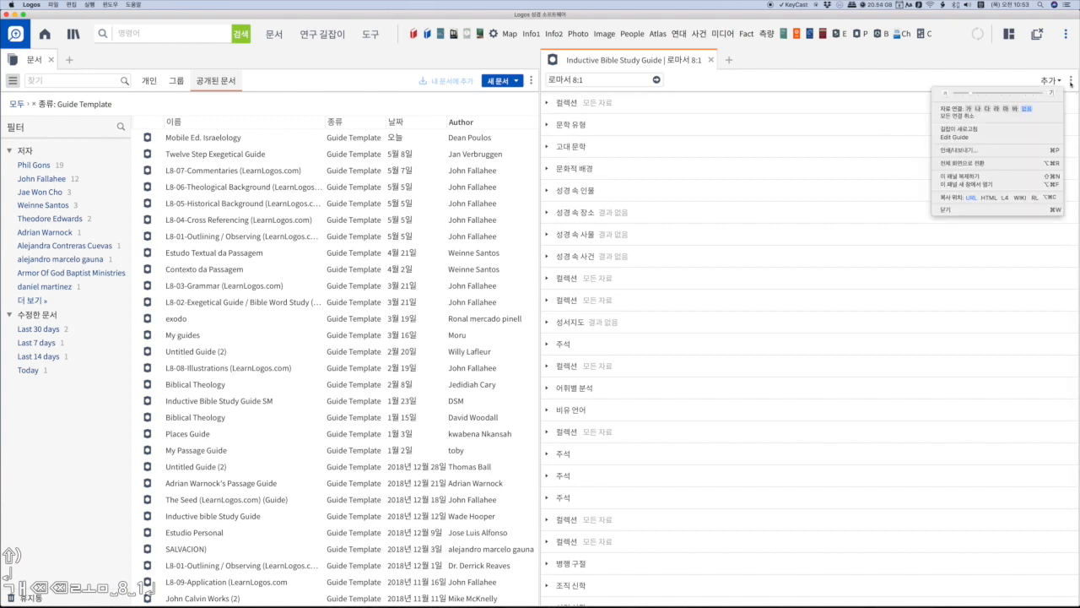
click(956, 137)
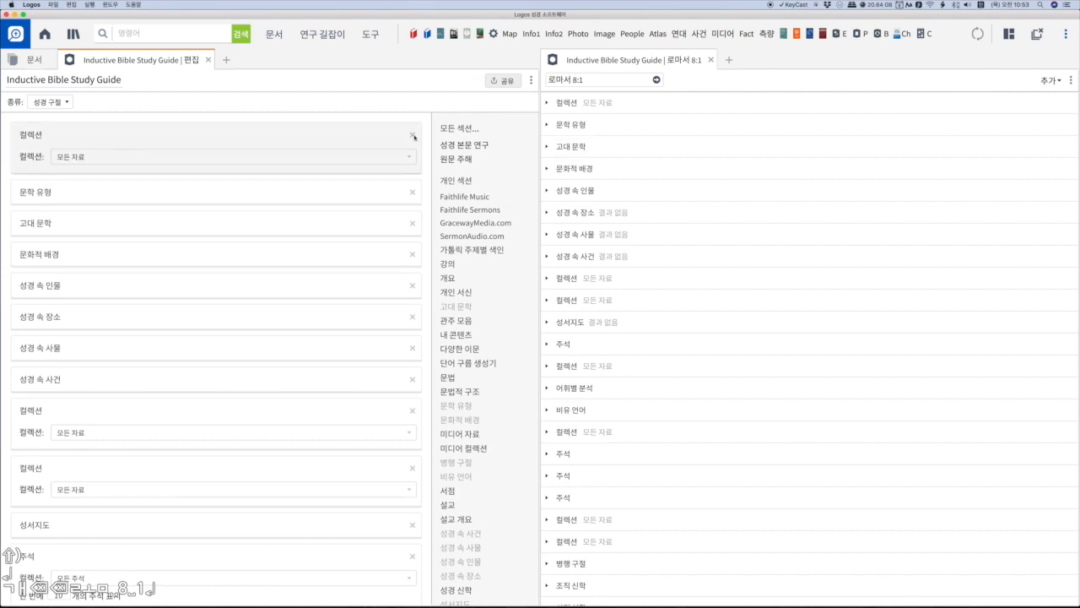
drag(413, 137, 427, 380)
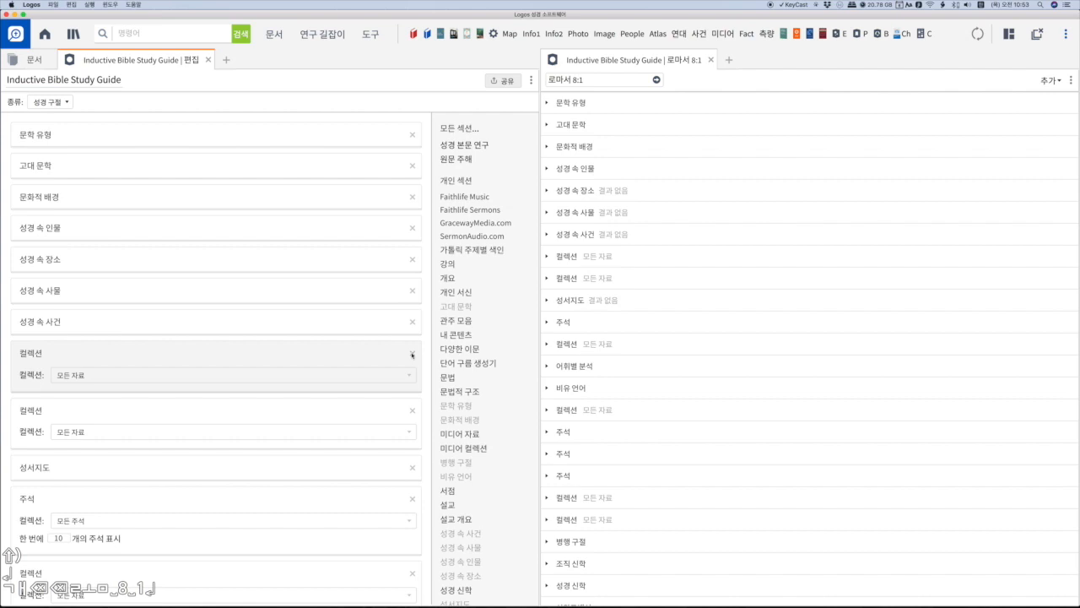
click(412, 355)
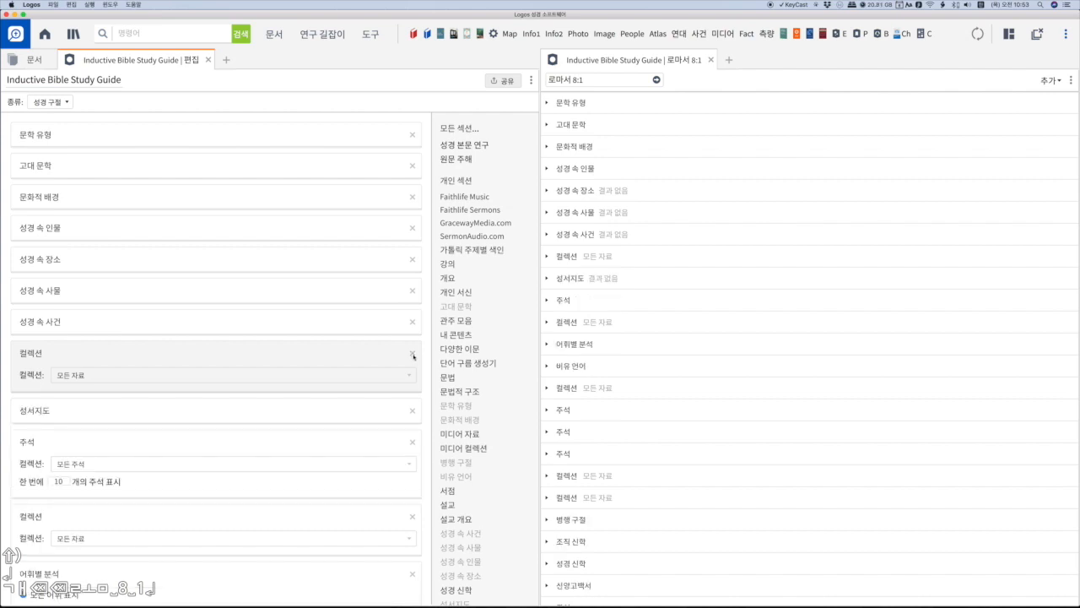
click(413, 354)
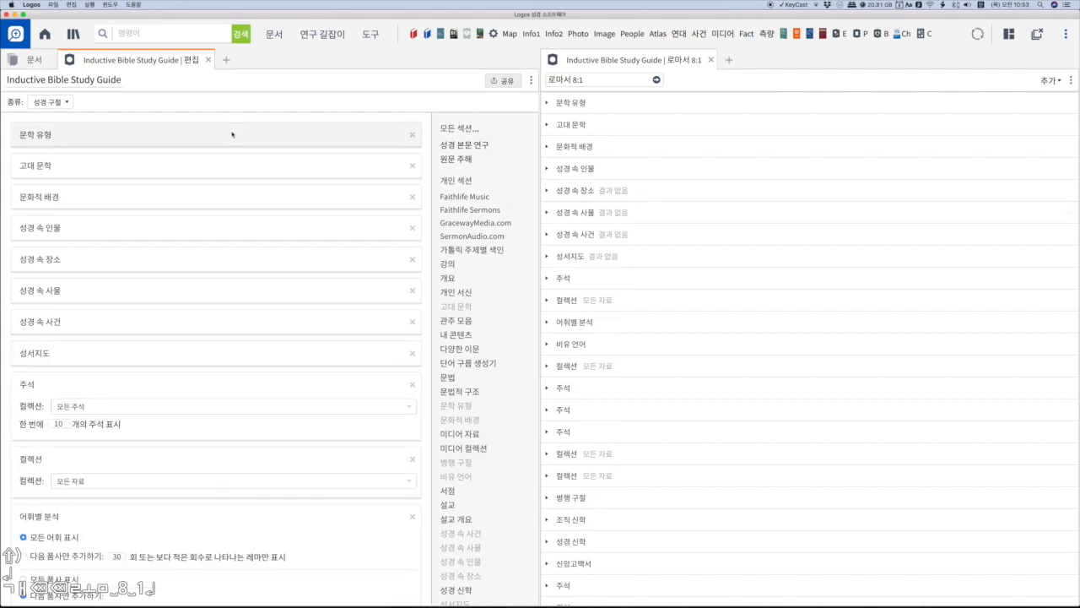
click(208, 60)
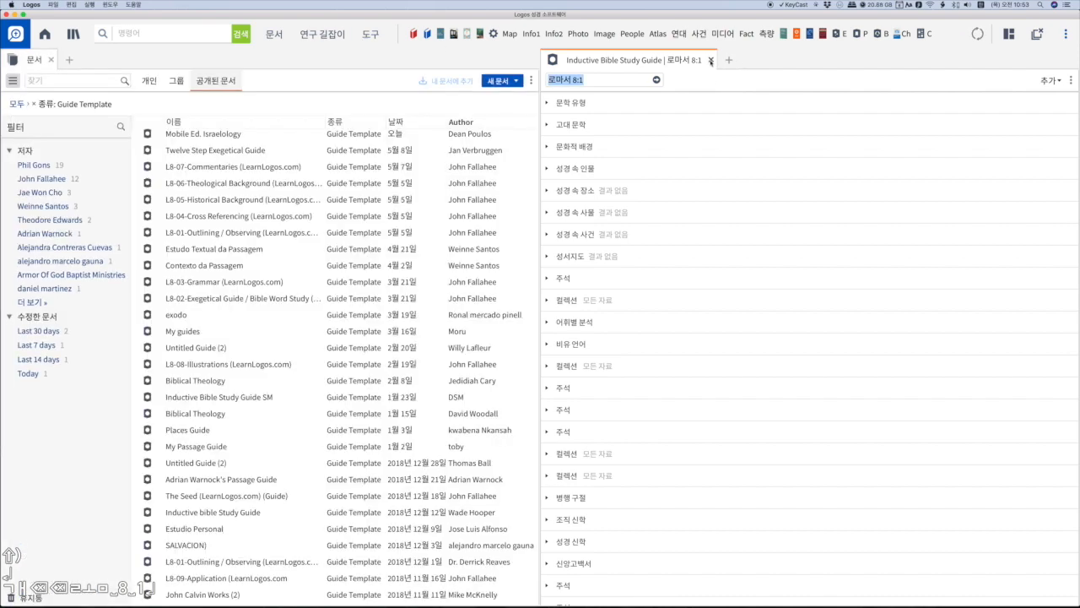
- Close Inductive Bible Study Guide, reopen it from 사용자 지정 길잡이 and run it again for 로마서 8:1
click(711, 61)
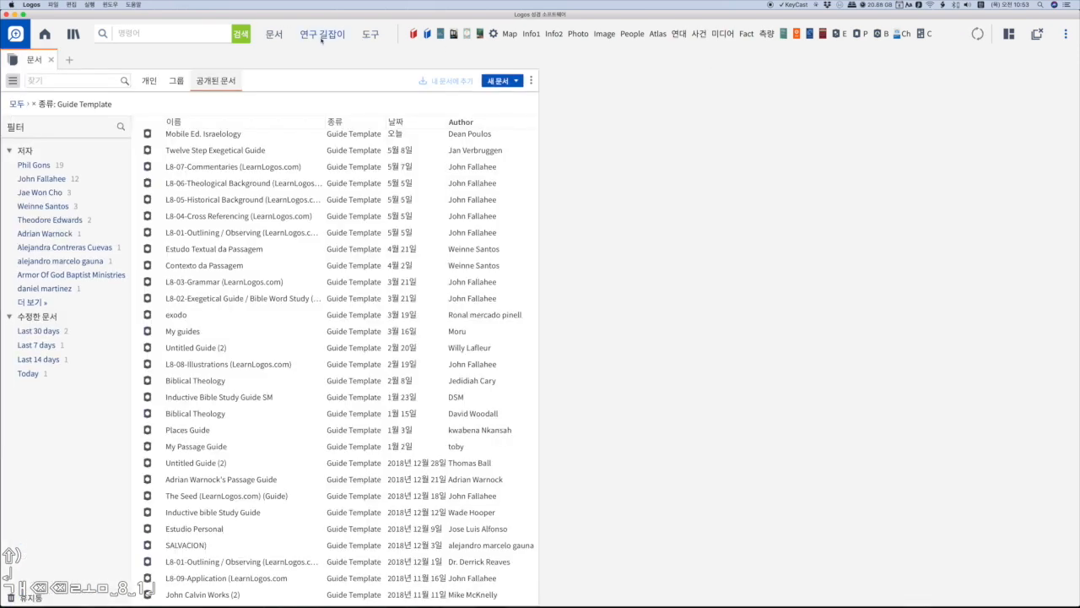
click(321, 36)
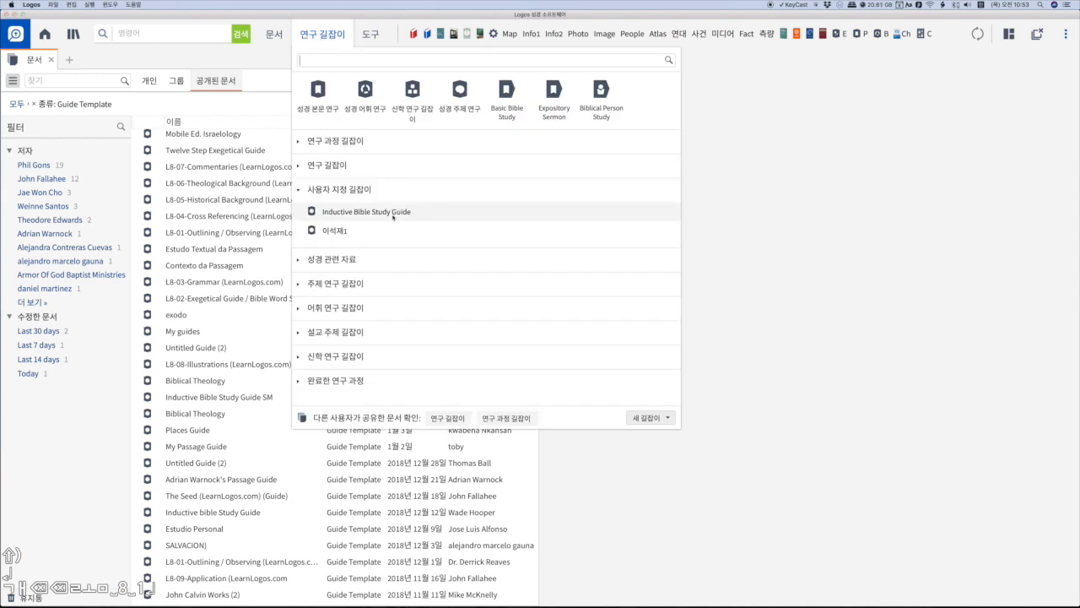
click(393, 214)
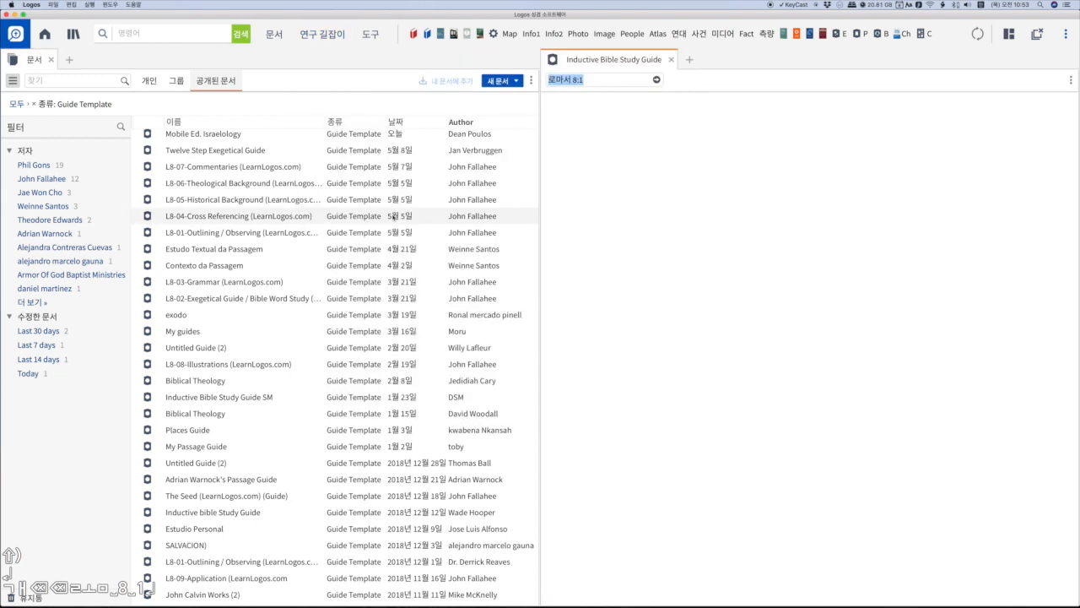
click(658, 80)
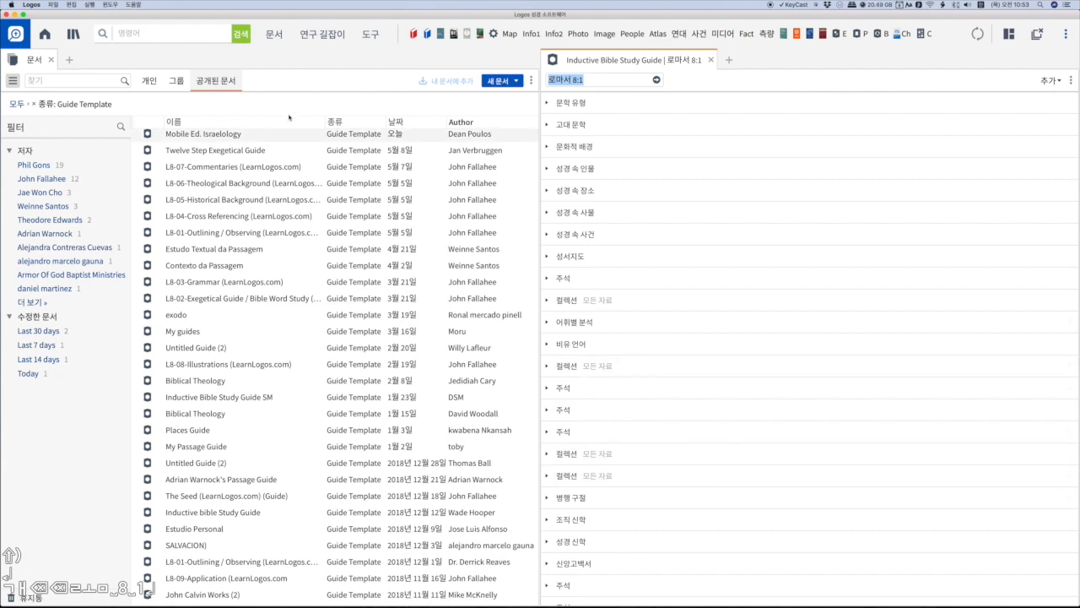
- Open the documents list of 연구 과정 길잡이 templates shared by other users
click(327, 34)
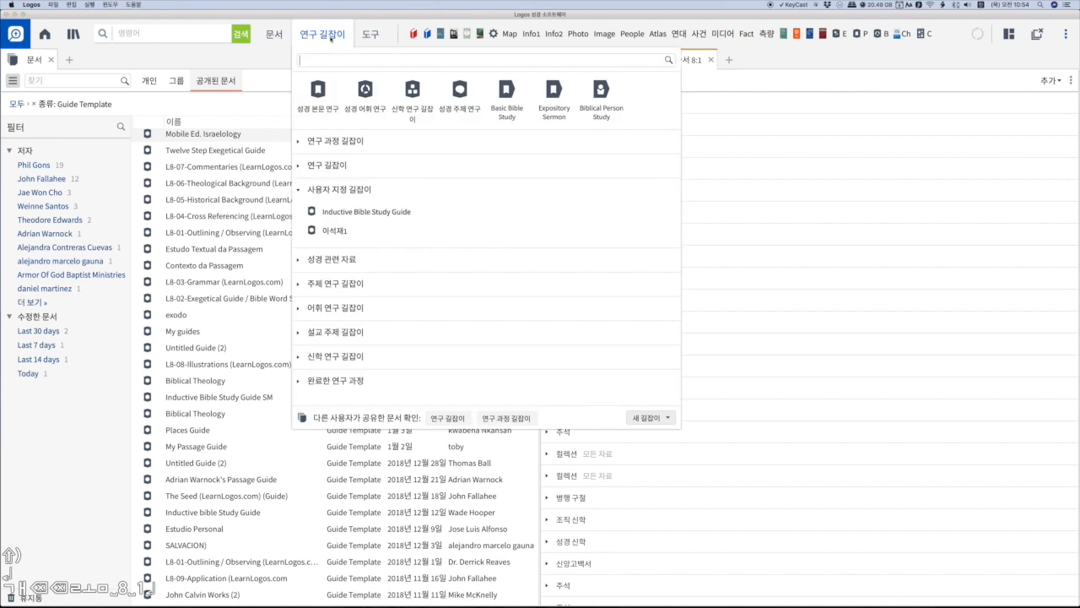
click(512, 420)
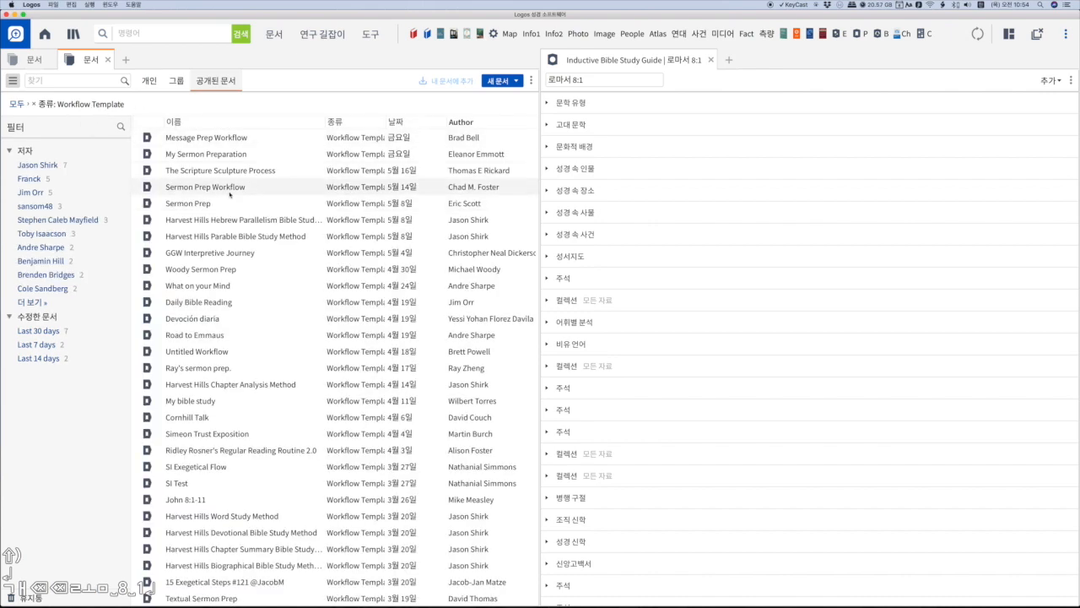
- Filter the public workflow templates by a single author and add the shared Woody Sermon Prep template to the personal documents
click(37, 208)
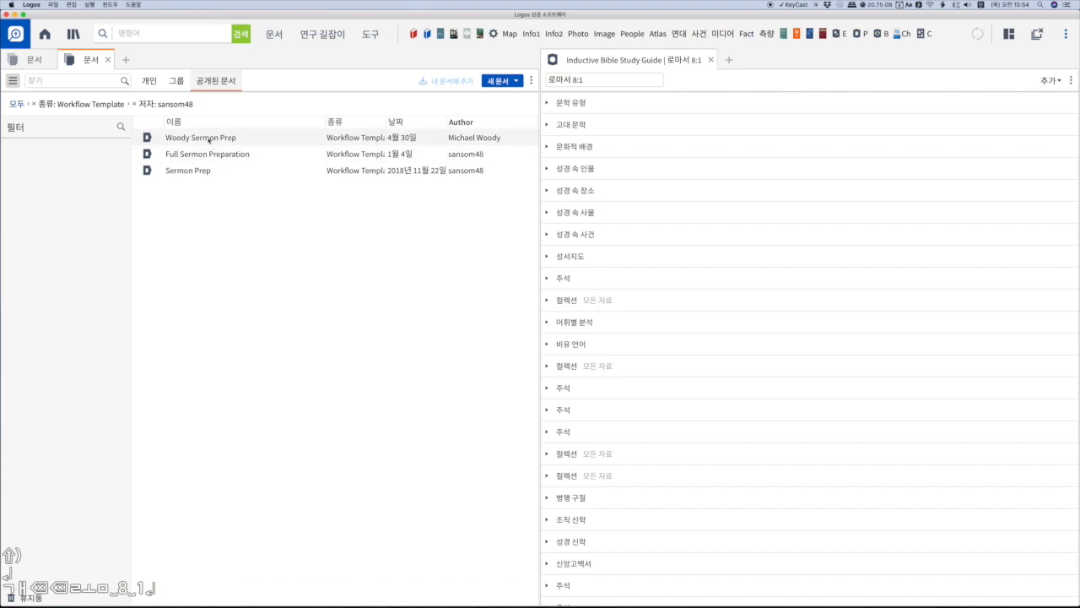
click(209, 139)
click(454, 81)
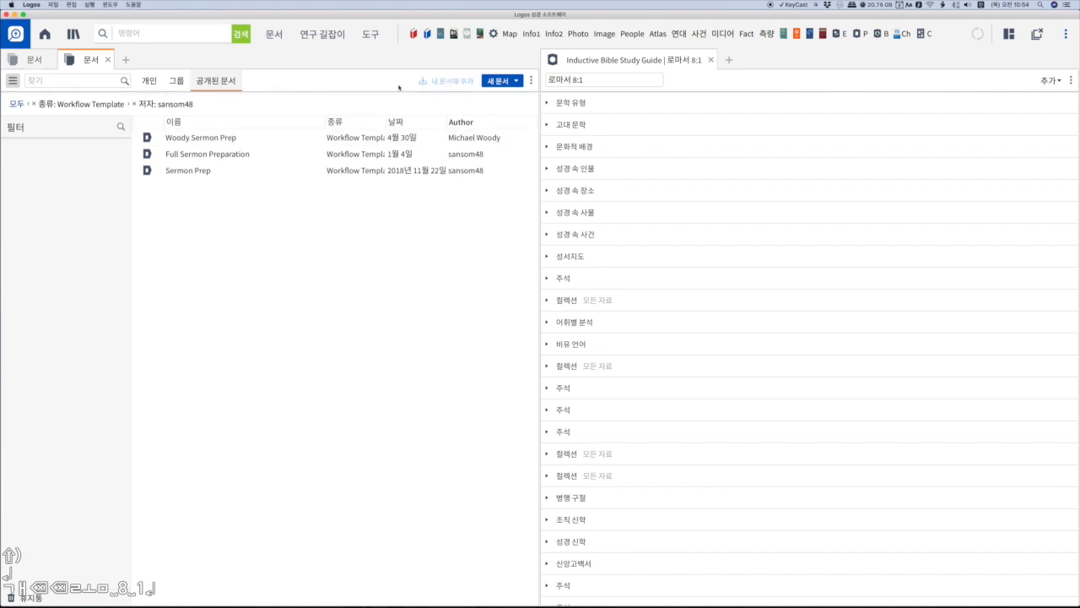
- Open Woody Sermon Prep from the 사용자 지정 연구 과정 group of the study guides
click(331, 35)
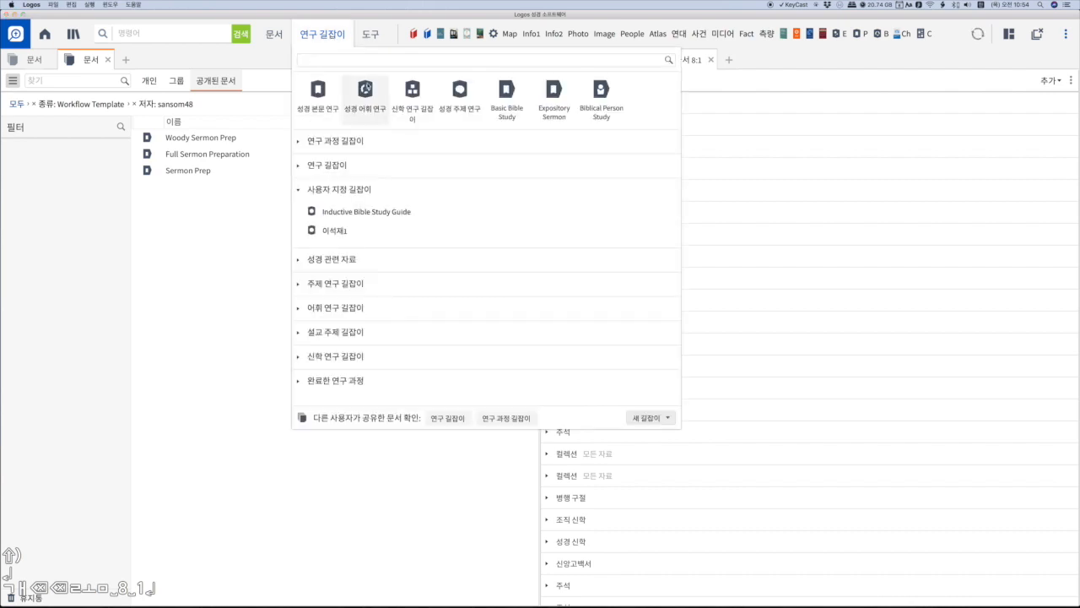
click(319, 36)
click(319, 35)
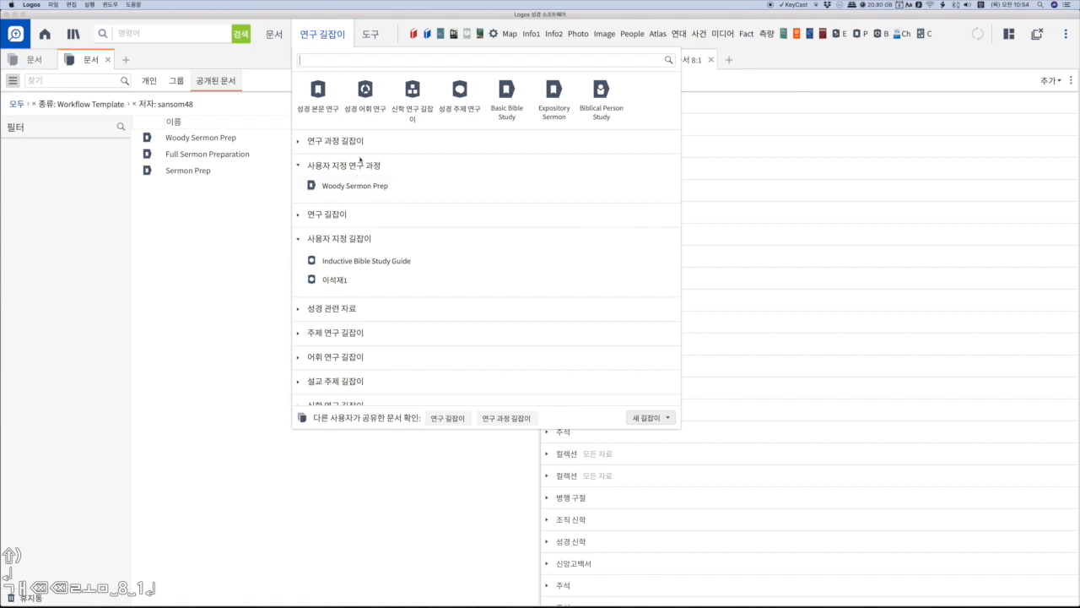
click(369, 187)
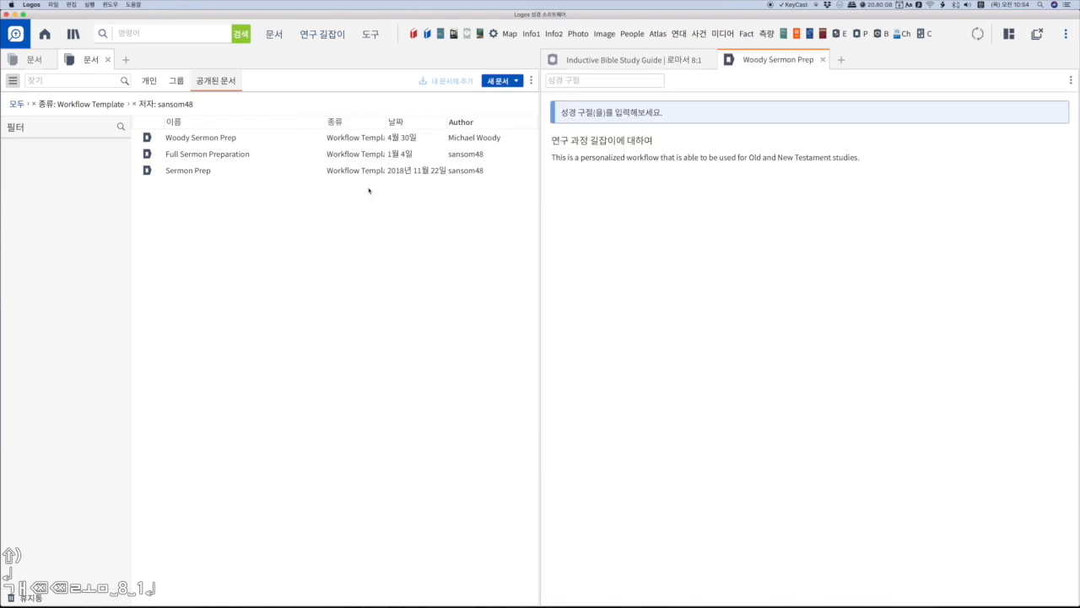
- Run the Woody Sermon Prep workflow for 롬 8 1
click(609, 81)
text(개)
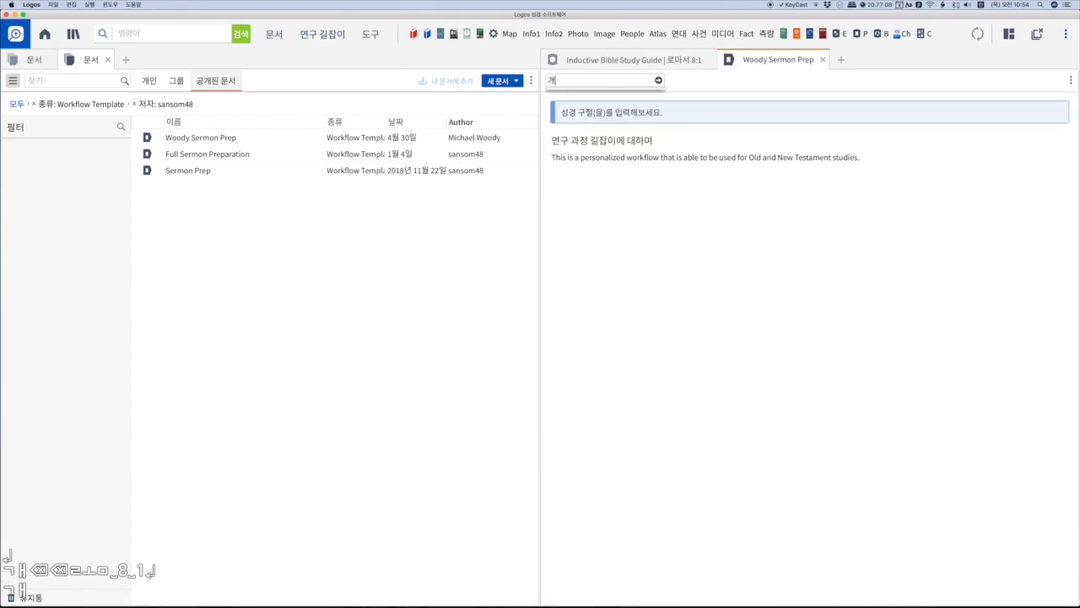
key(BackSpace)
key(BackSpace)
text(롬 8 1)
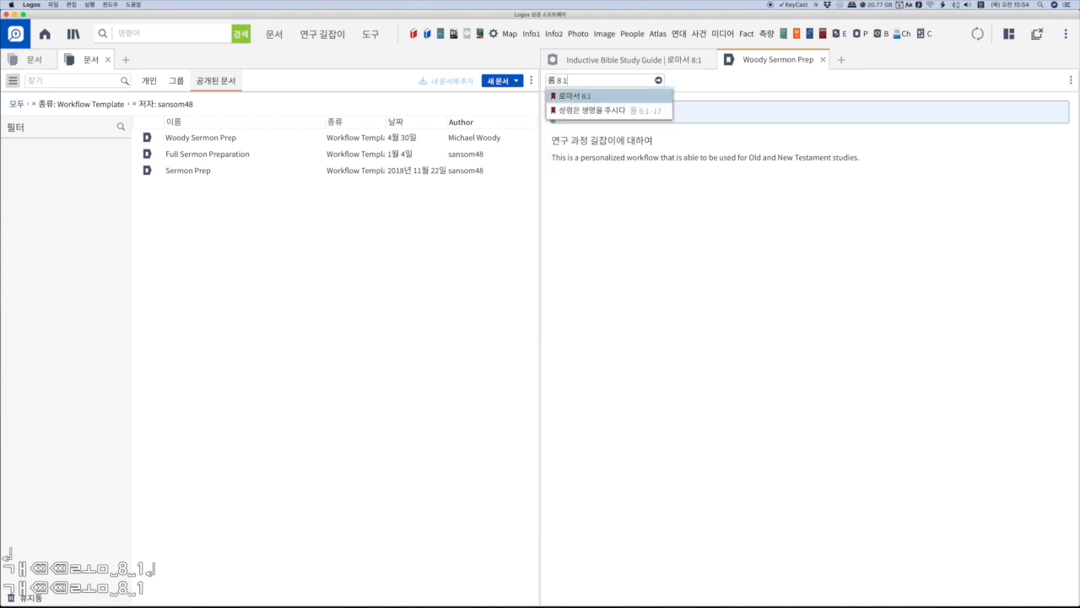
key(Return)
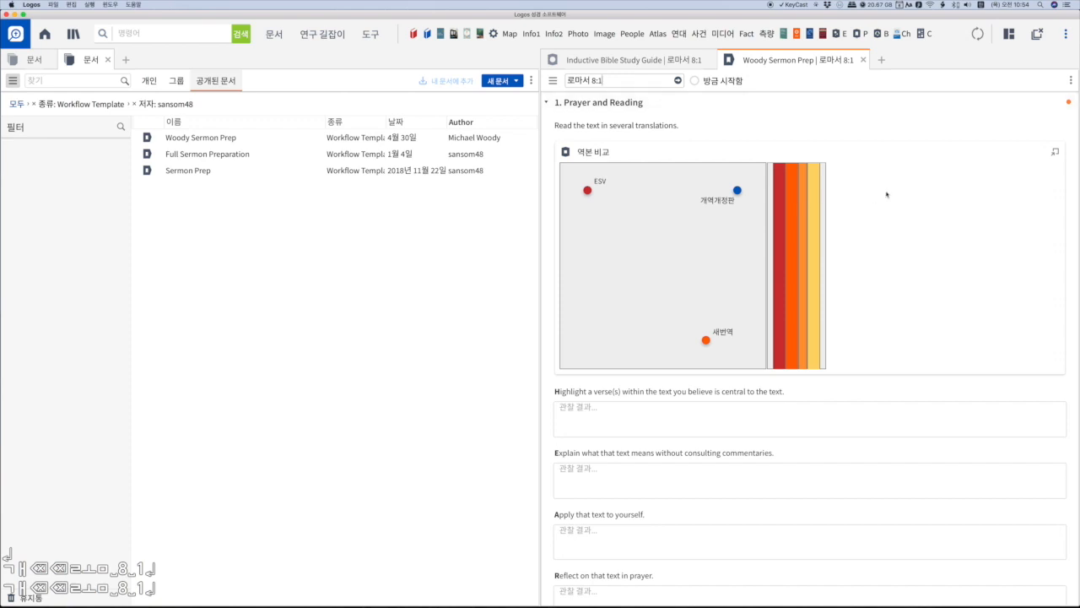
- Expand 1.1 Reflect on the passage selection and mark steps 1.1 through 1.4 of the workflow as completed without entering answers
scroll(886, 194, down, 5)
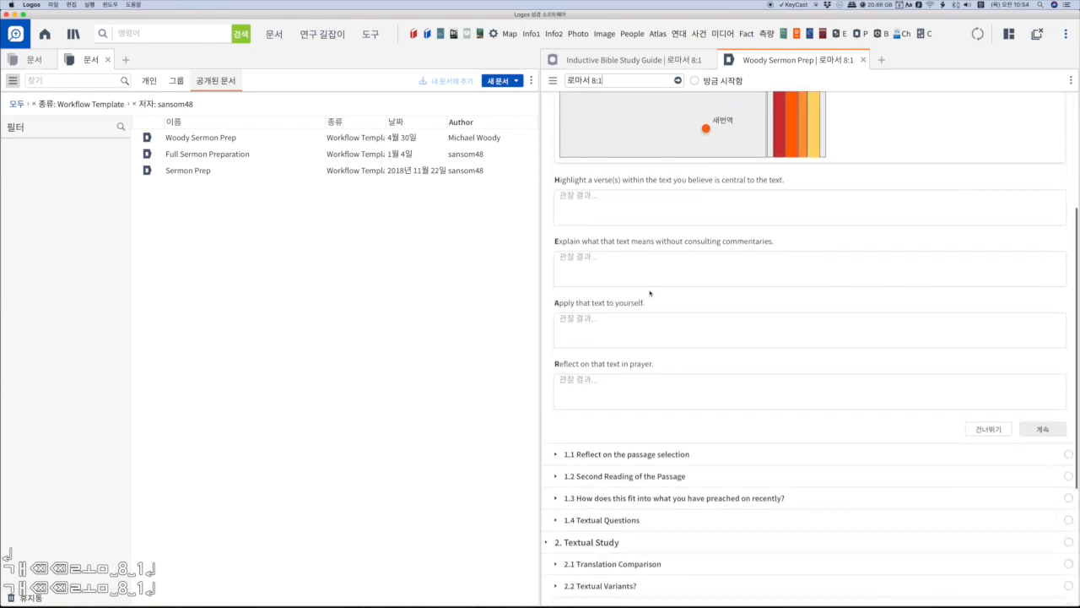
scroll(675, 304, down, 4)
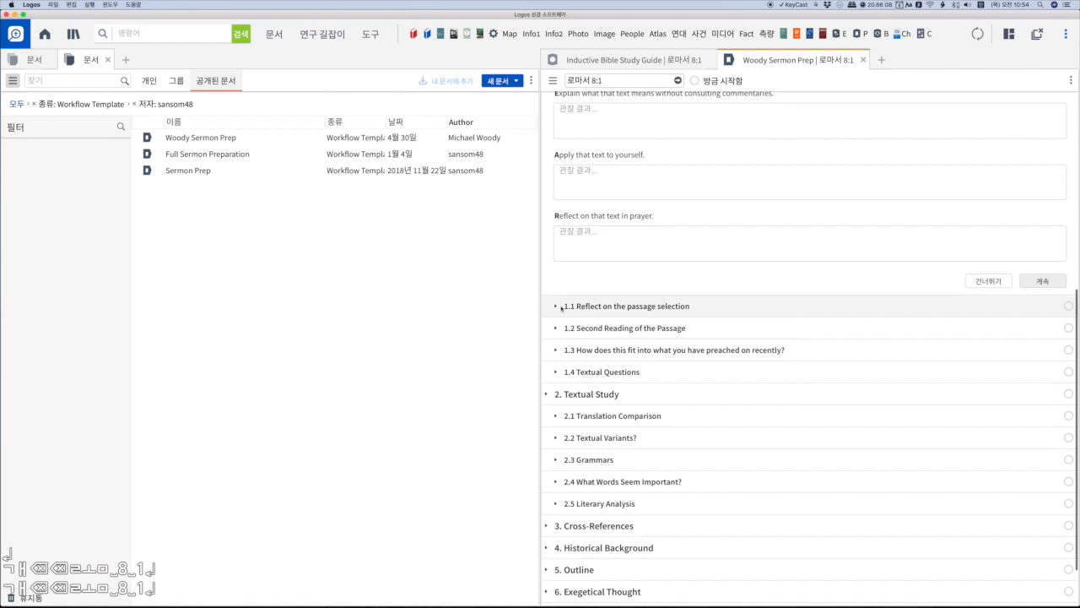
click(561, 306)
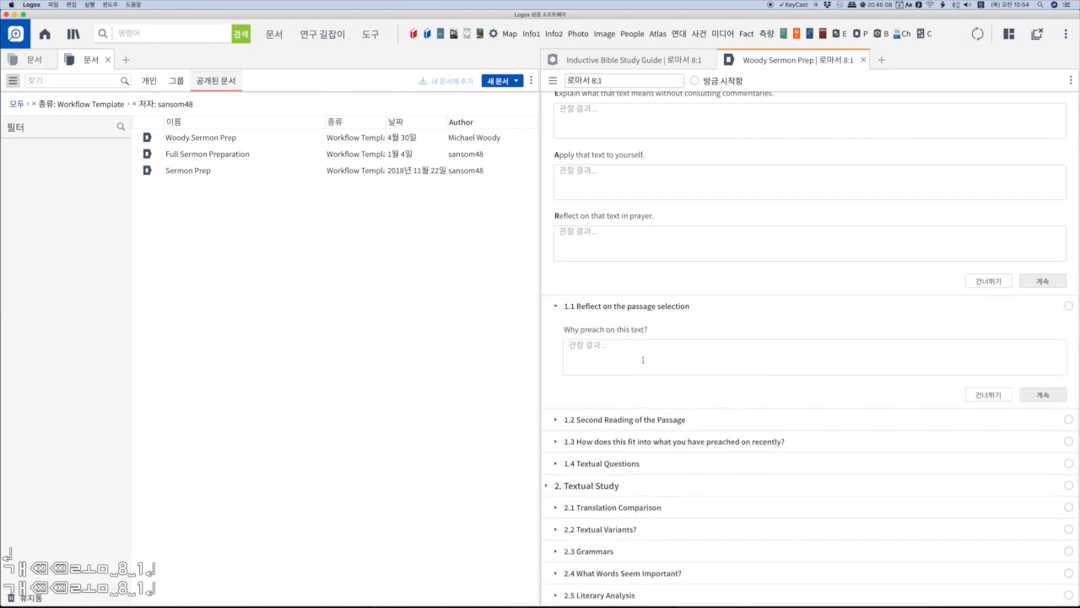
scroll(644, 359, down, 4)
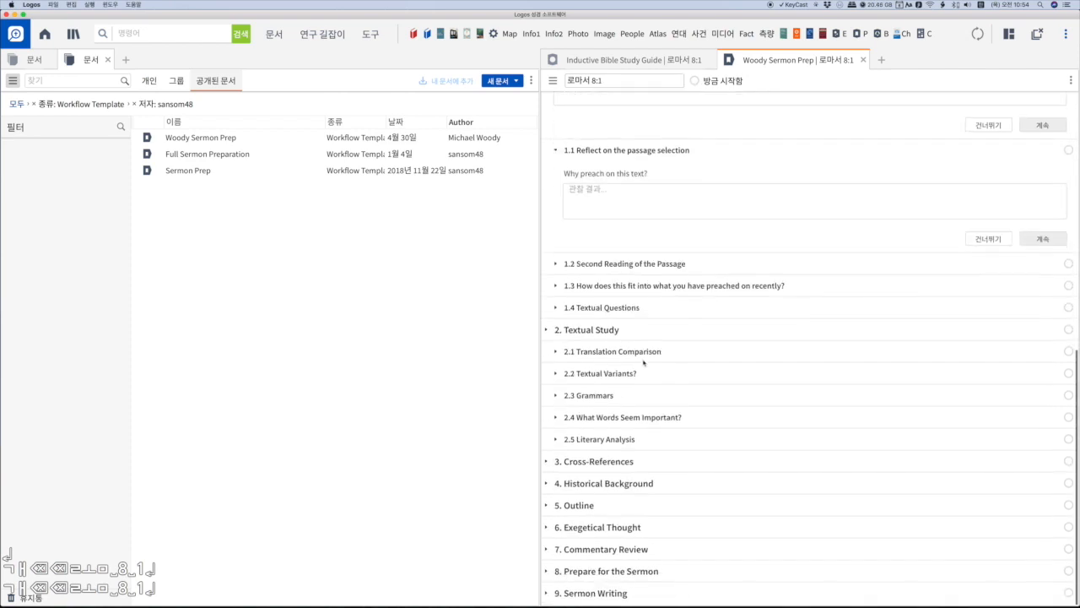
click(1034, 241)
click(1030, 268)
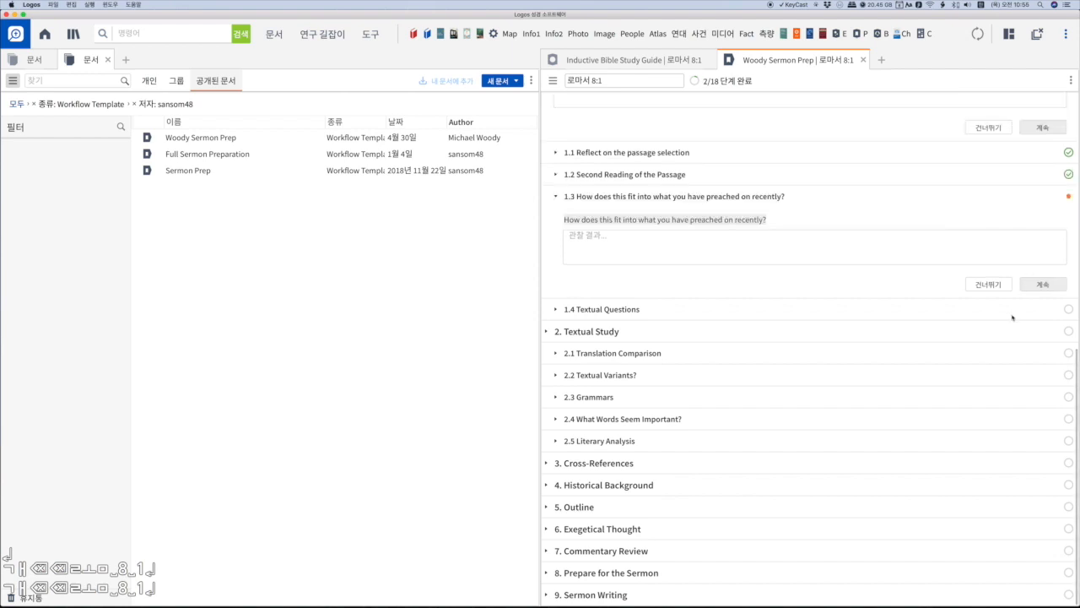
click(1044, 285)
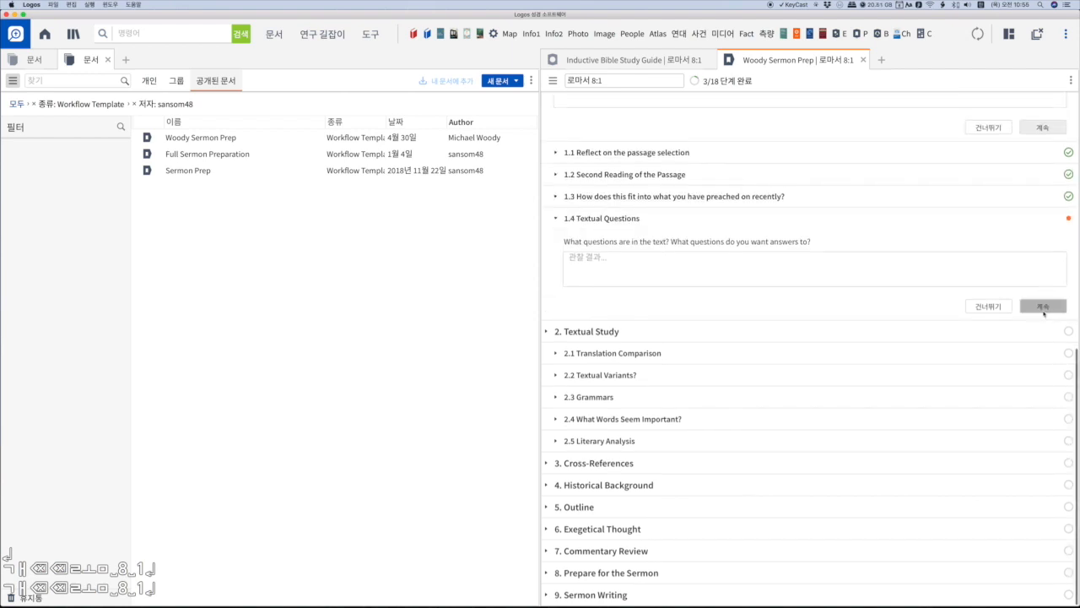
click(1044, 311)
- Continue through 2. Textual Study, completing 2.1 Translation Comparison and 2.2 Textual Variants?
click(1043, 328)
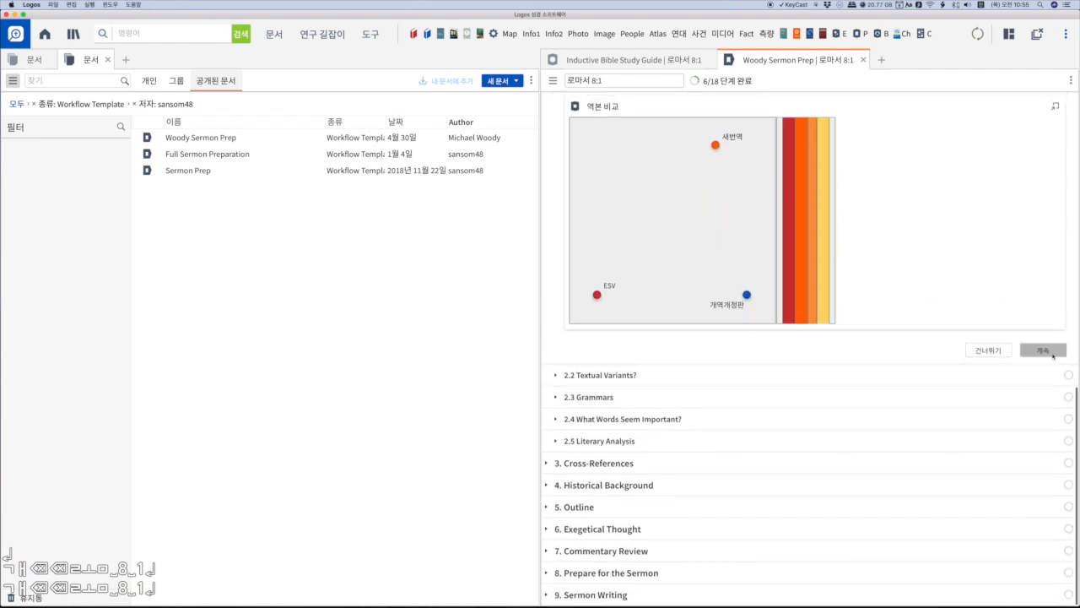
click(1043, 350)
scroll(905, 325, down, 4)
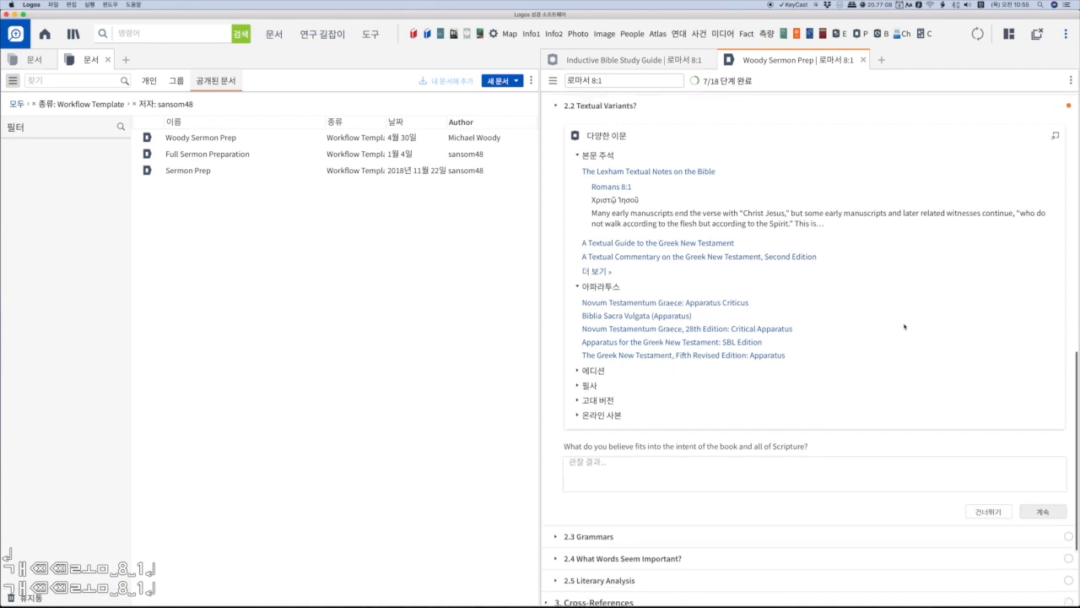
click(1042, 373)
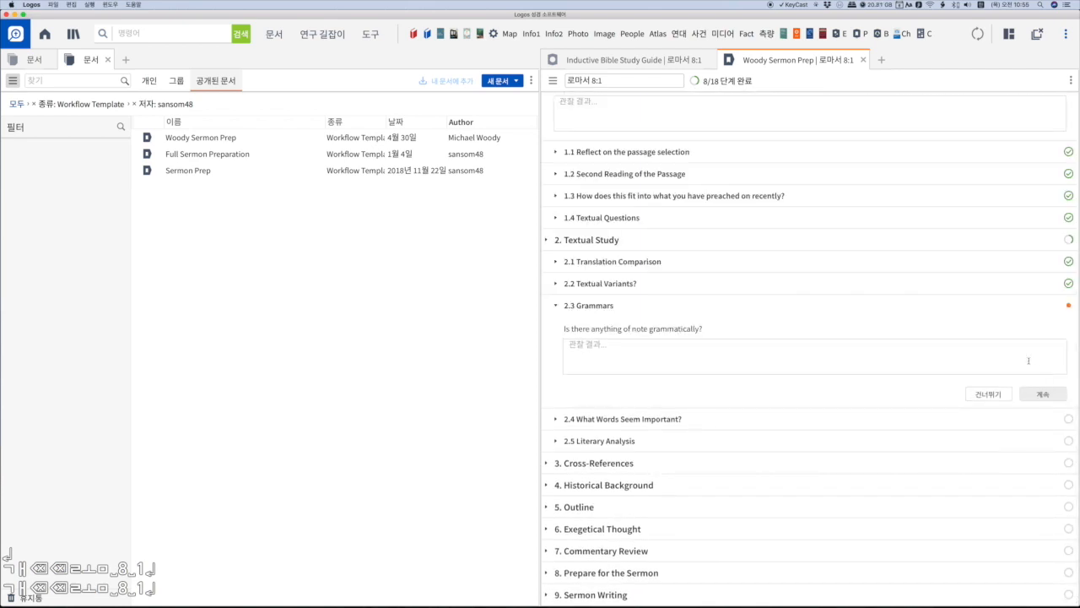
- Expand 9. Sermon Writing at the end of the workflow and place the cursor in its answer field
scroll(718, 422, down, 2)
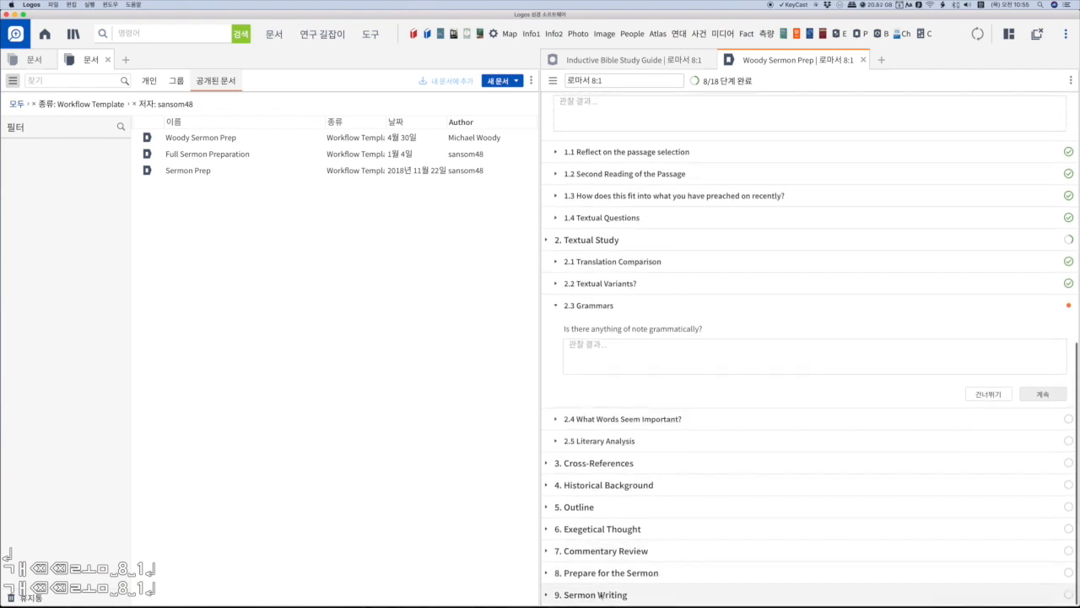
click(591, 595)
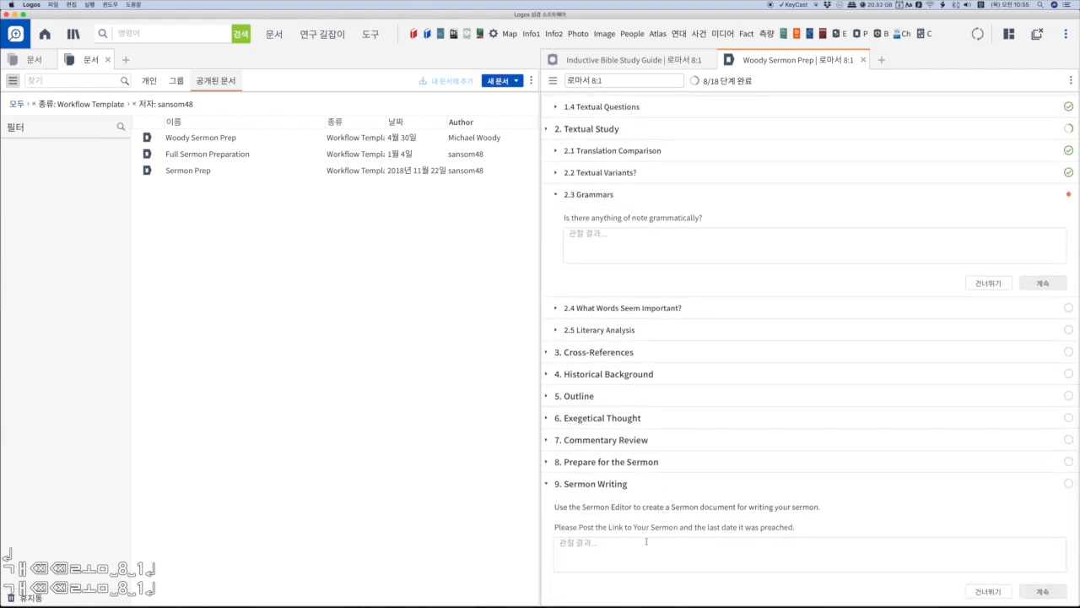
click(646, 541)
- Open a second Woody Sermon Prep from 사용자 지정 연구 과정 and pin the template to the top of the study guide list
click(320, 38)
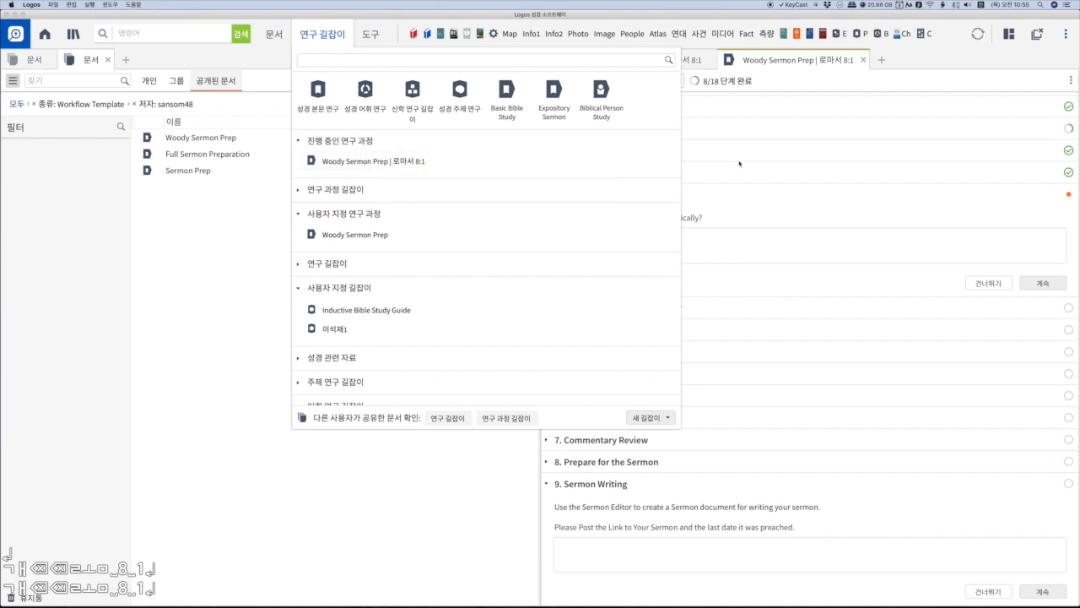
click(343, 236)
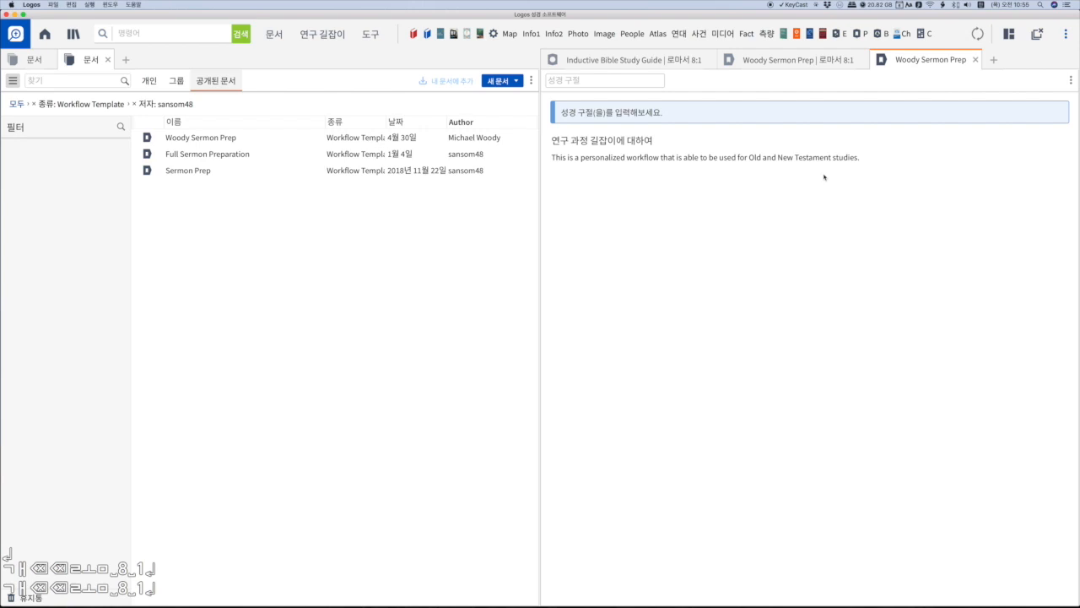
click(332, 37)
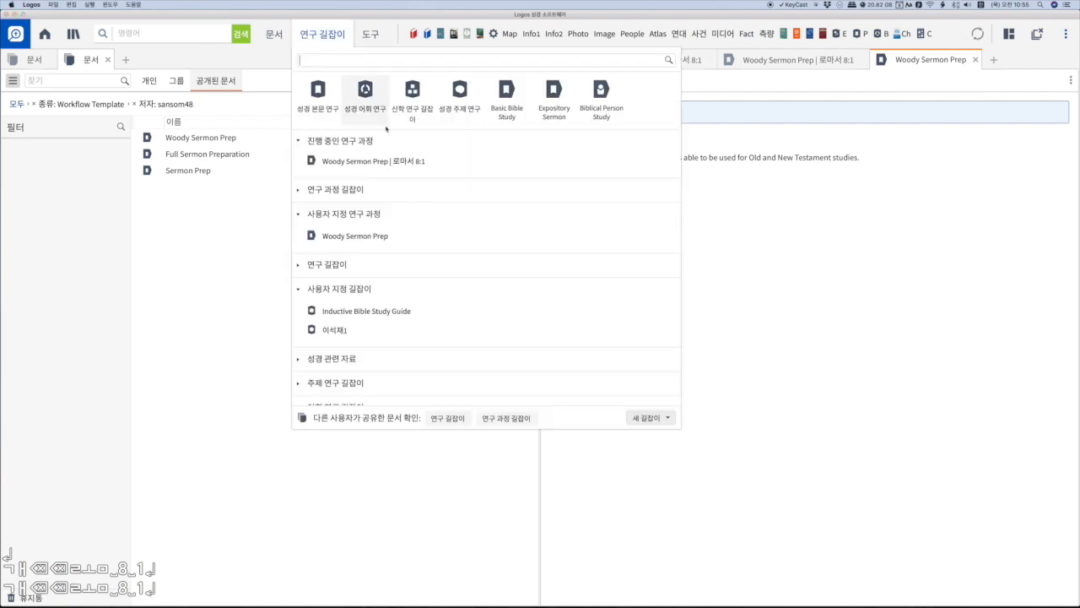
right_click(373, 240)
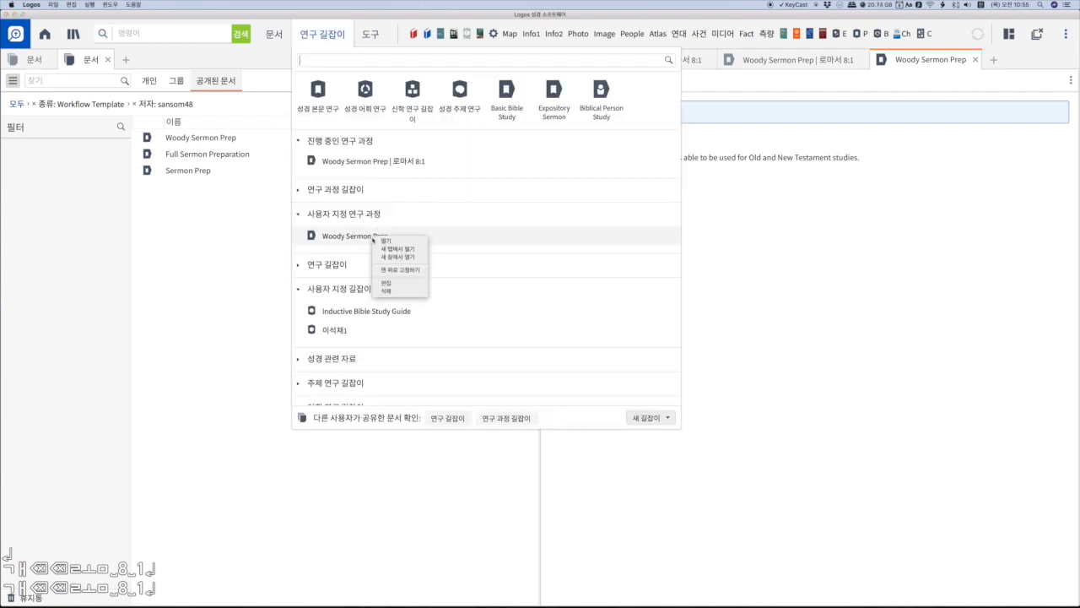
click(403, 270)
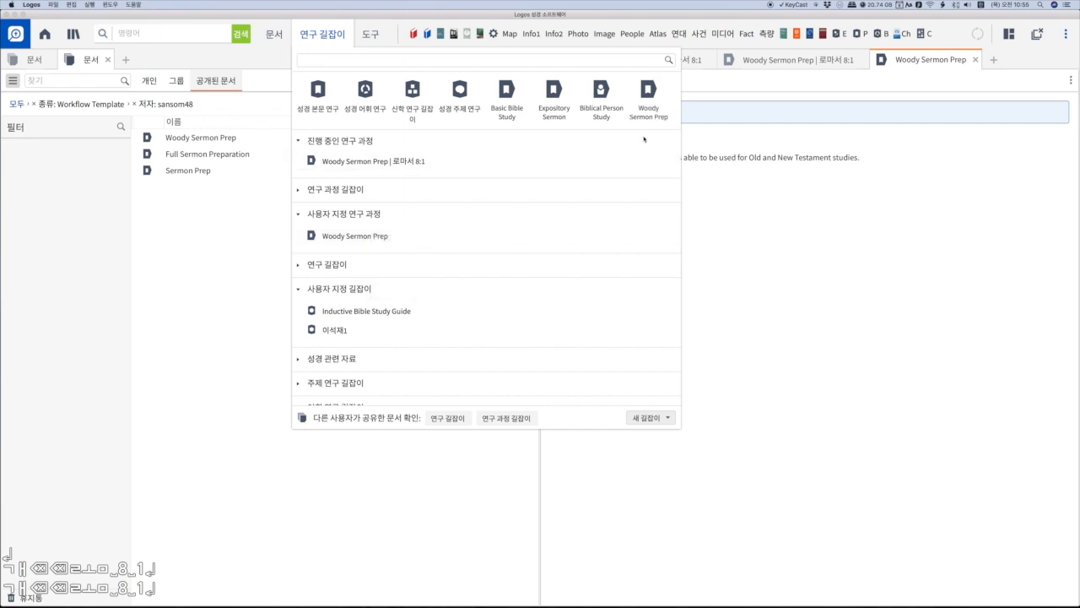
- Open the custom Woody Sermon Prep template for editing and replace the name in its 저자 field
right_click(376, 236)
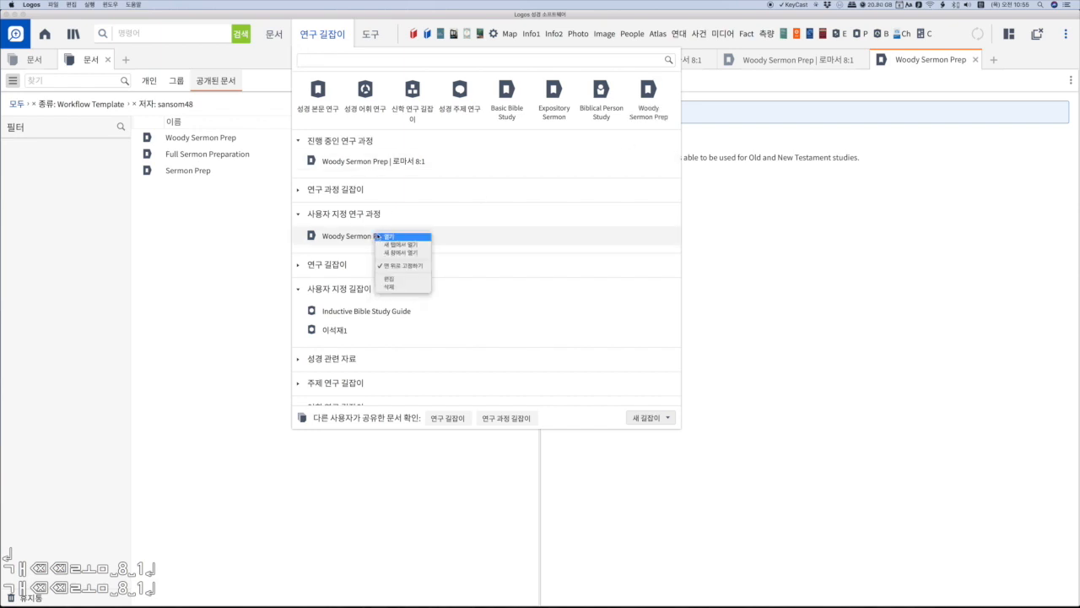
click(389, 278)
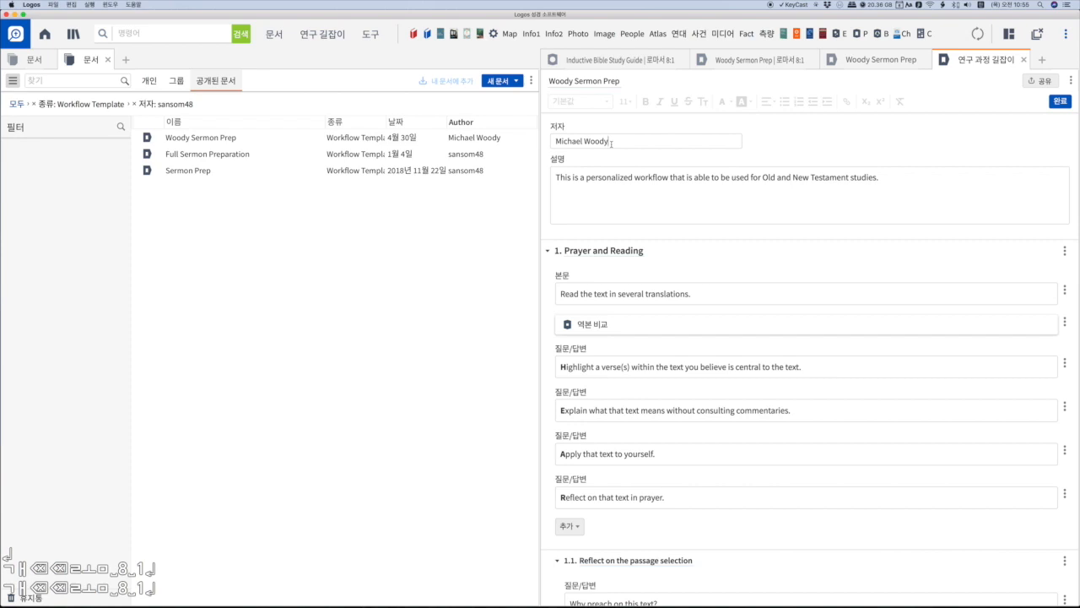
drag(611, 142, 546, 147)
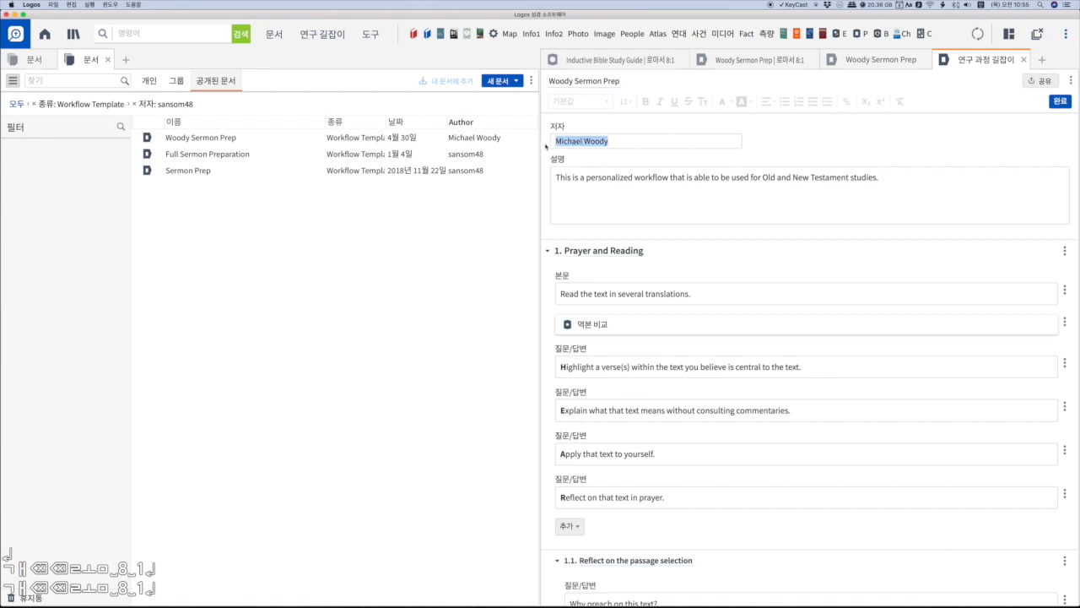
text(이석재)
key(BackSpace)
key(BackSpace)
key(BackSpace)
key(BackSpace)
key(BackSpace)
key(BackSpace)
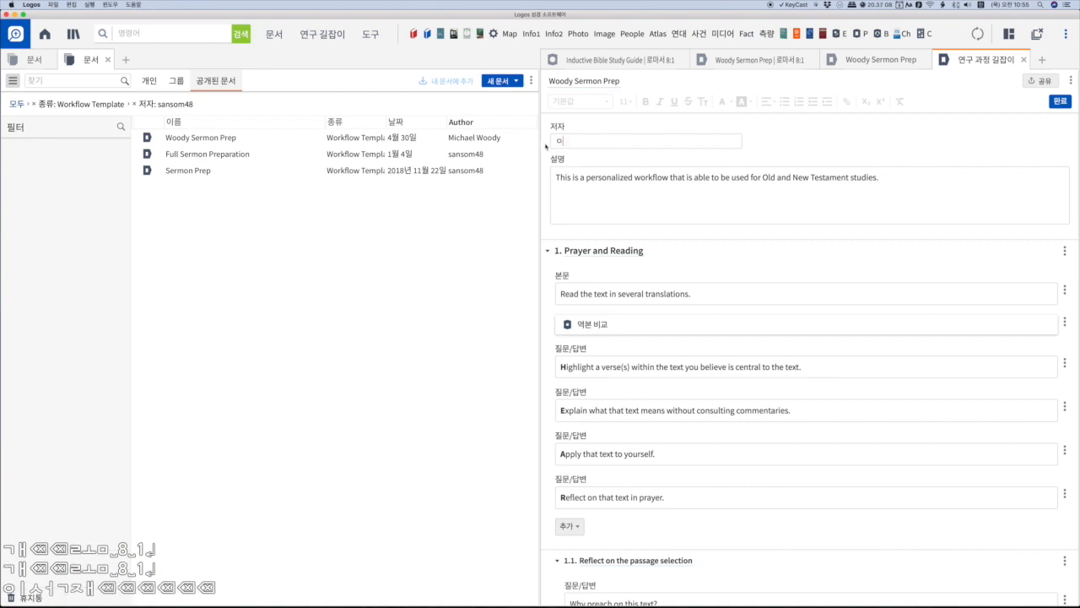
text(이ㅅㅓㄱ)
key(BackSpace)
key(BackSpace)
key(BackSpace)
key(BackSpace)
text(미서)
- Look through the sections and question fields of Woody Sermon Prep in the template editor
scroll(683, 312, down, 10)
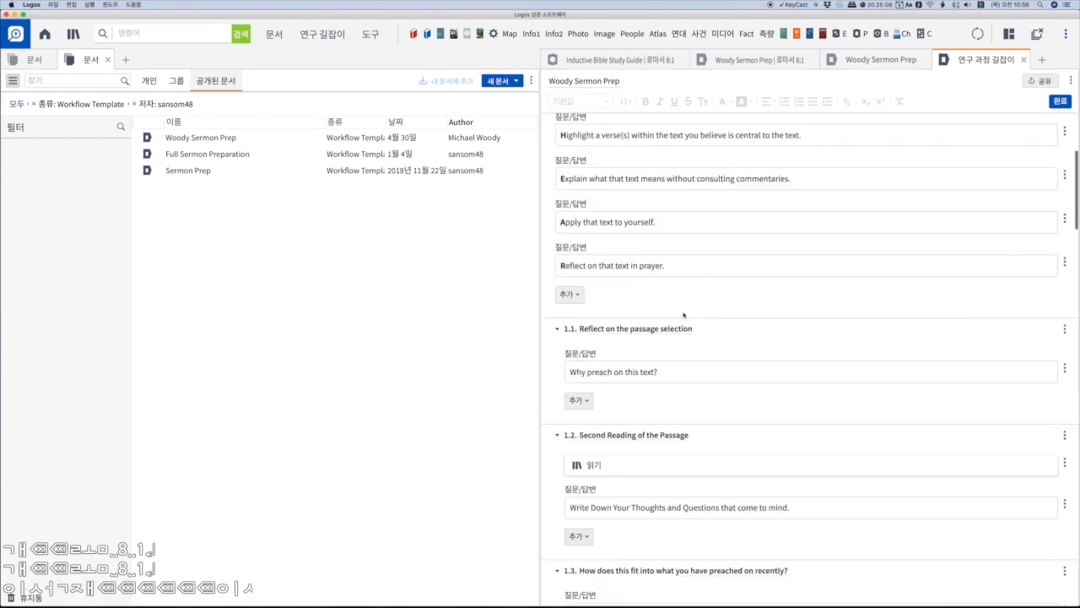
scroll(683, 312, down, 10)
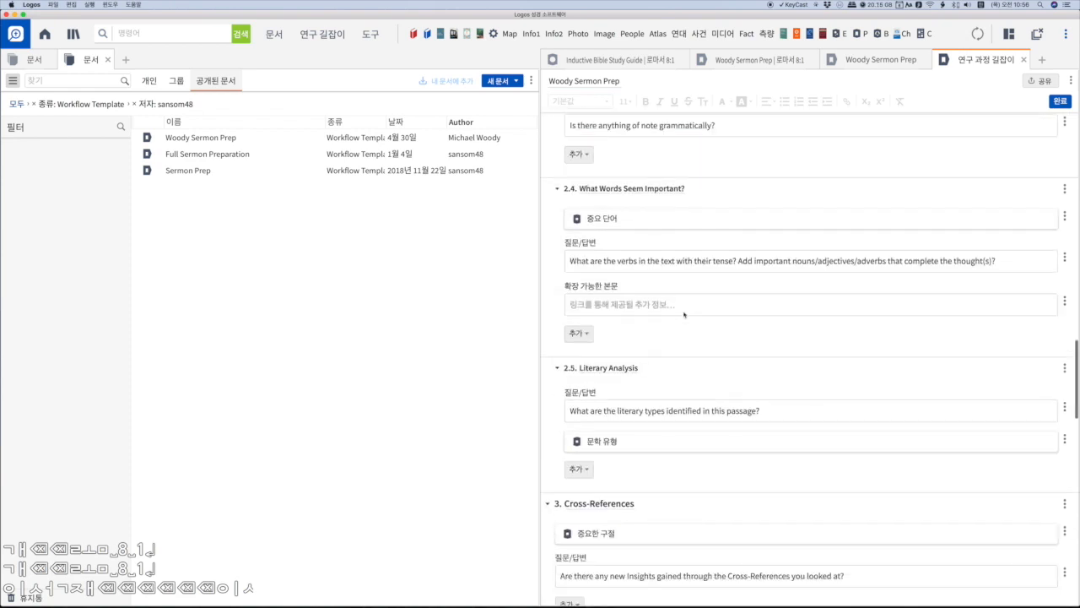
scroll(1031, 341, up, 20)
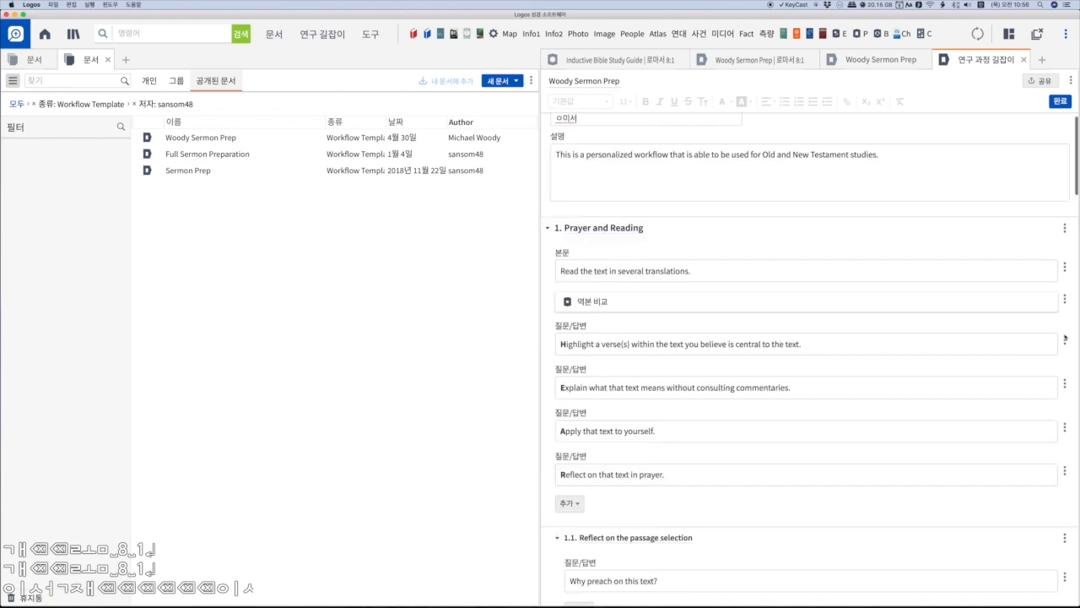